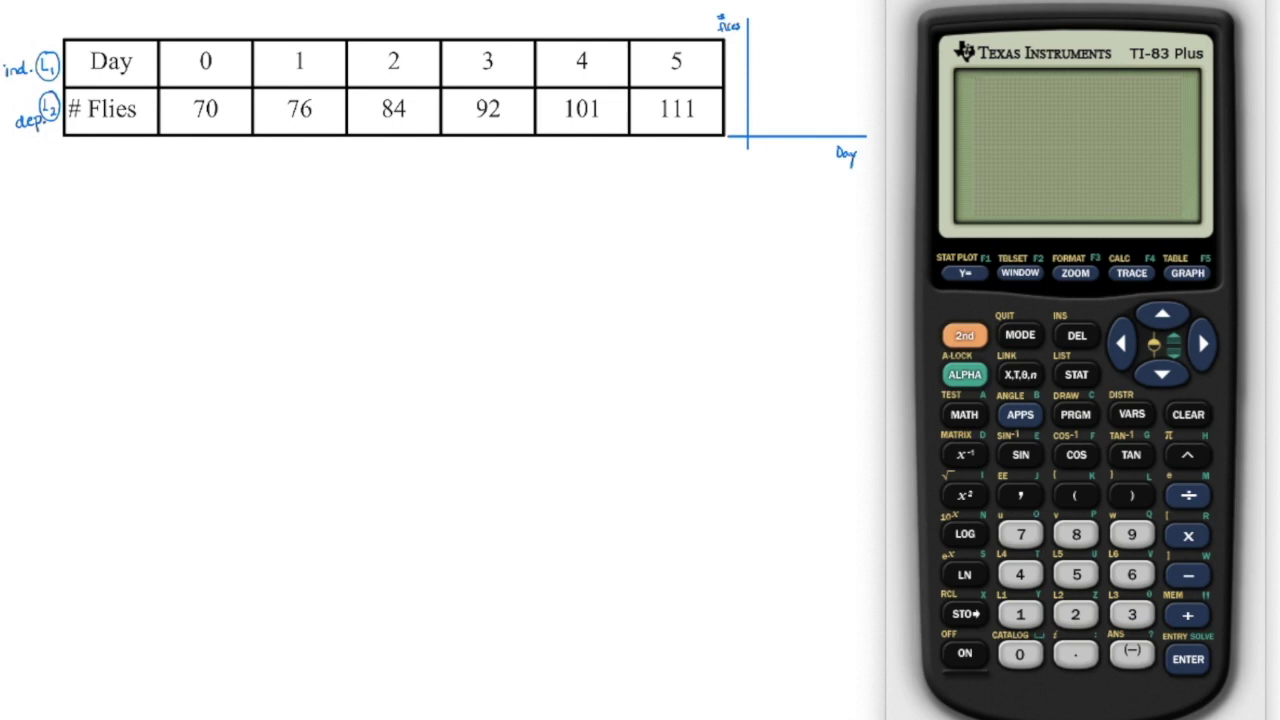
Turn on Plot1 in the Y= editor.
click(972, 275)
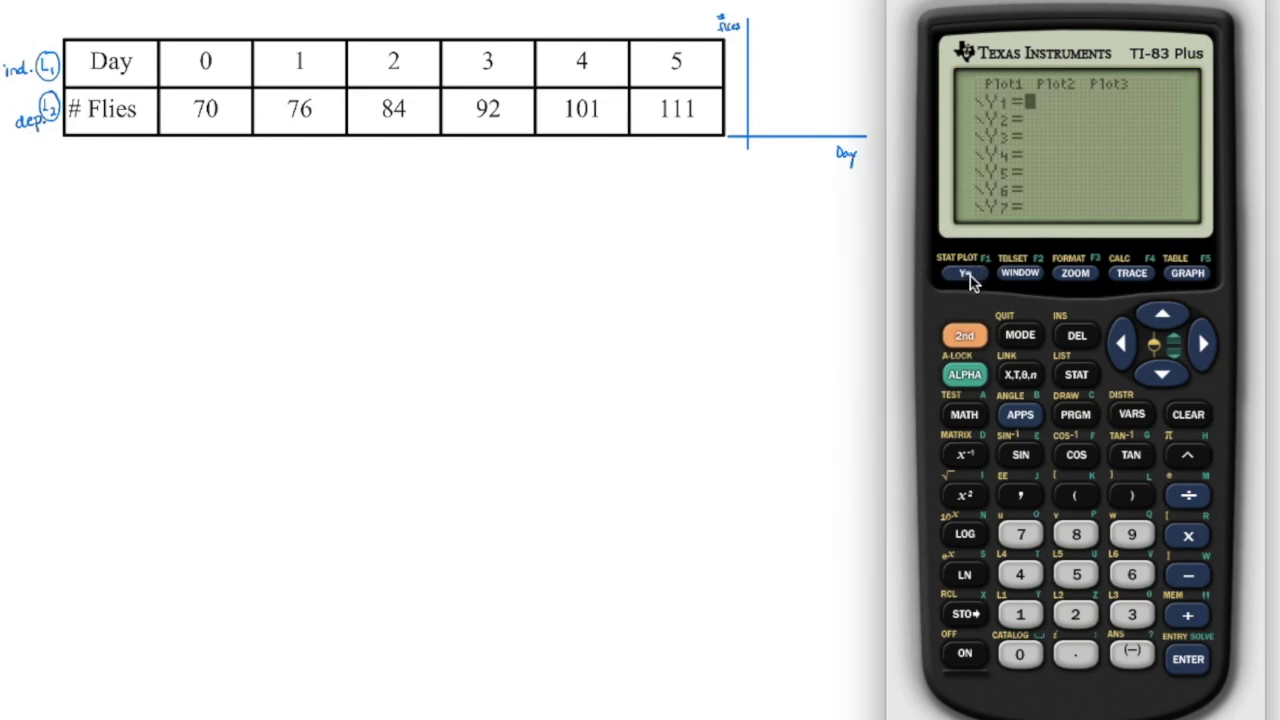
click(1170, 318)
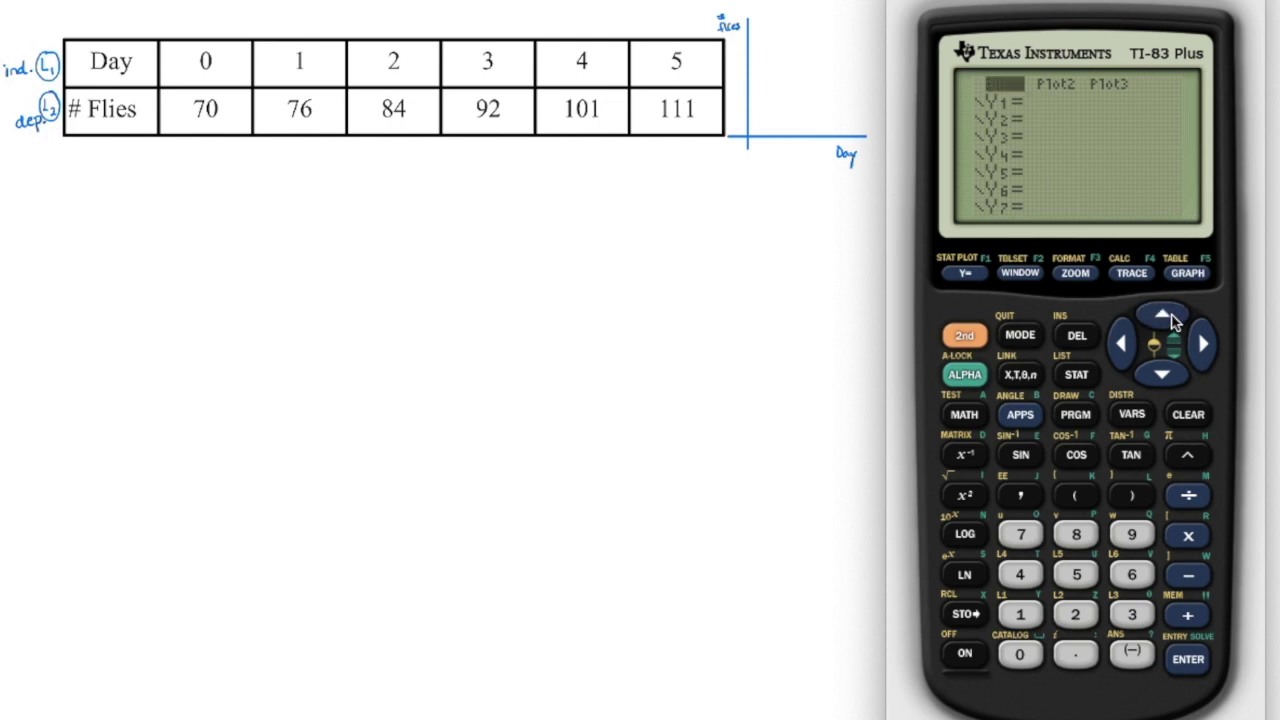
click(1190, 662)
Set the graph window's Xmin to -1.
click(1020, 274)
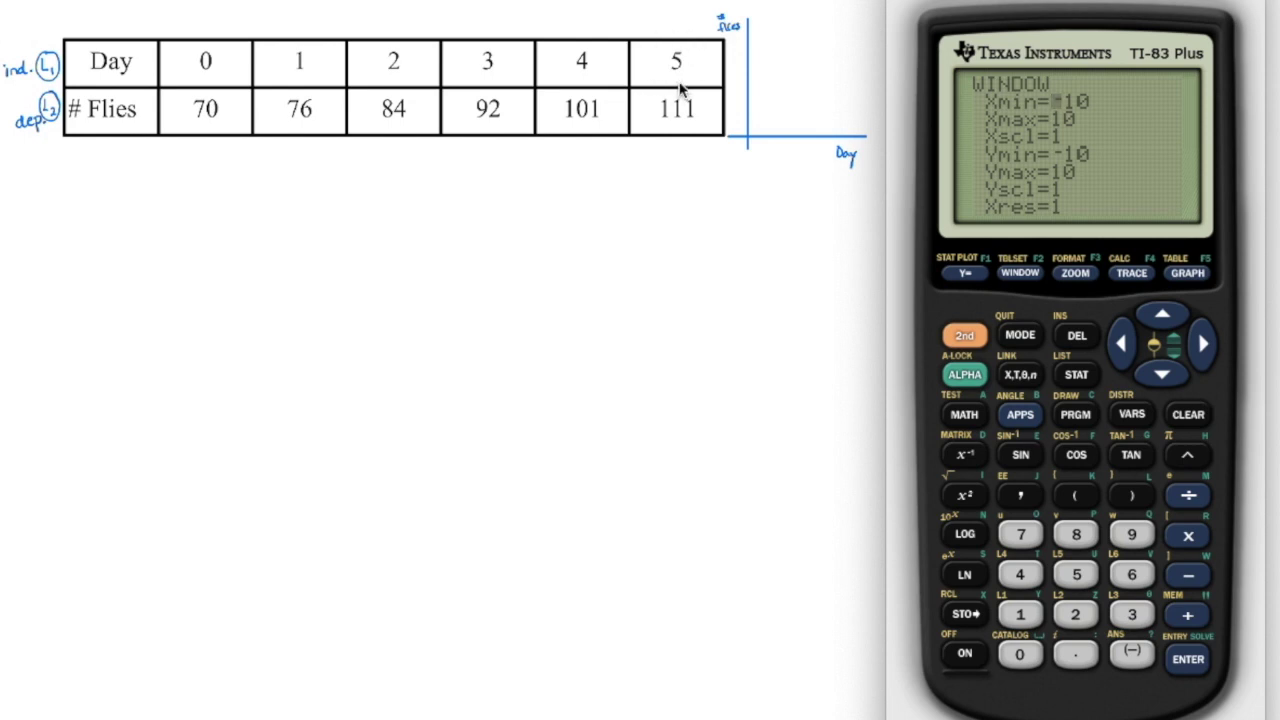
click(1124, 653)
click(1035, 621)
click(1180, 663)
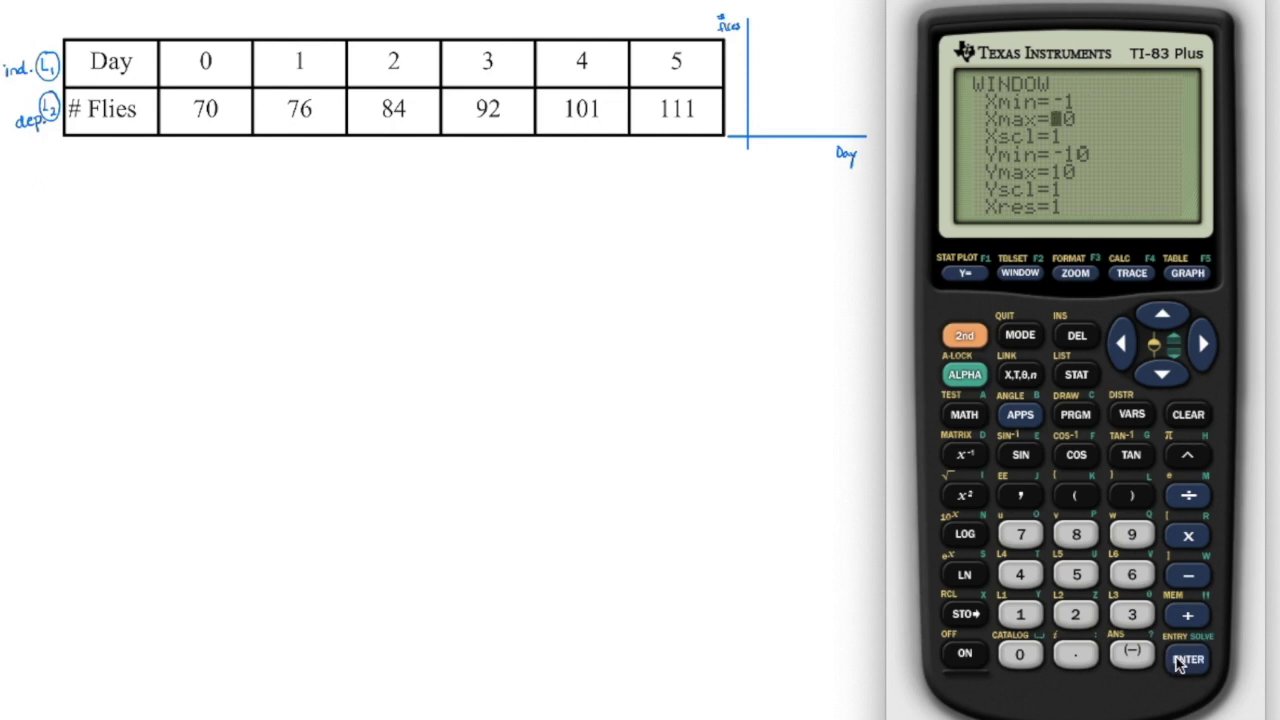
Set the graph window's Ymin to 60, Ymax to 120 and Yscl to 10.
click(1181, 663)
click(1181, 662)
click(1131, 574)
click(1020, 654)
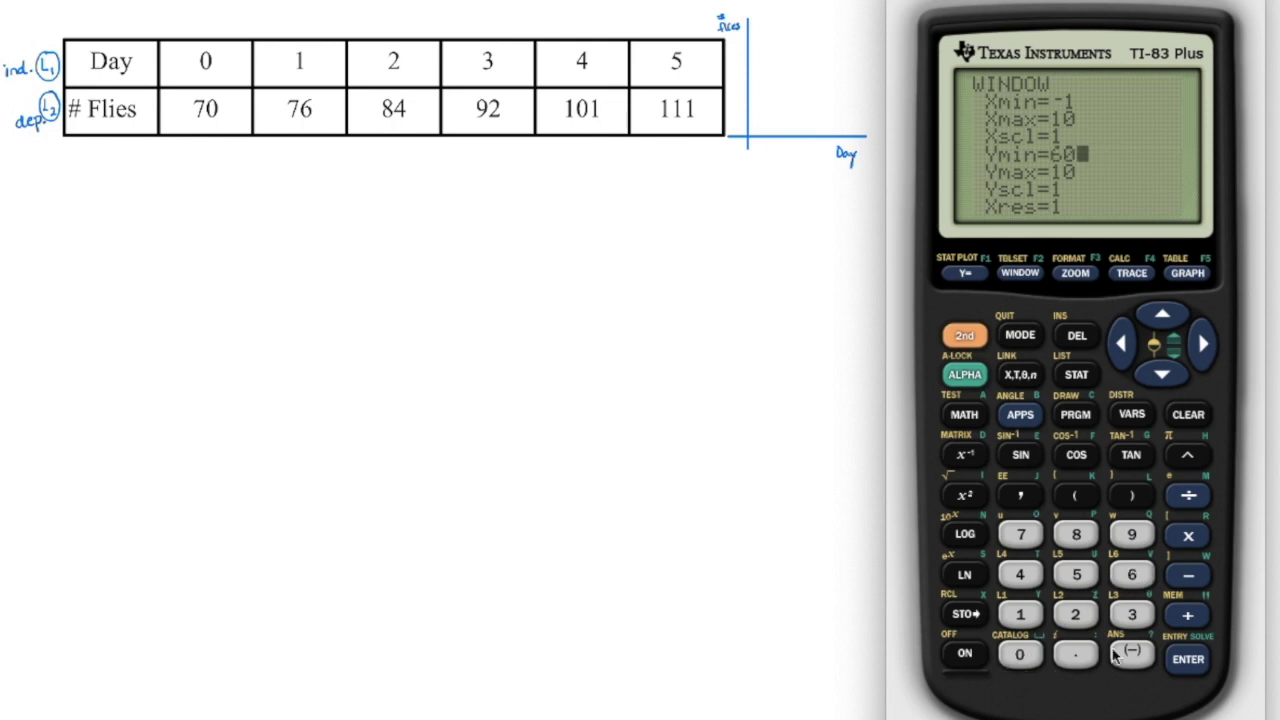
click(1188, 662)
click(1020, 615)
click(1075, 615)
click(1022, 656)
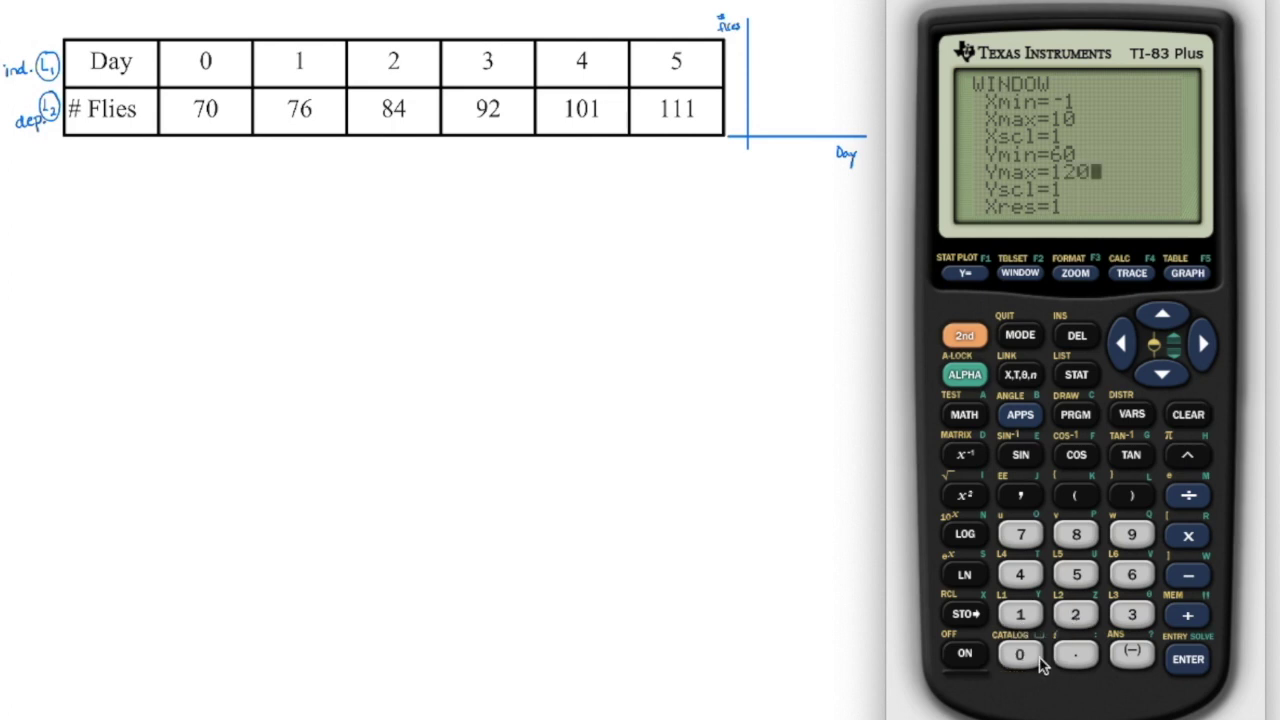
click(1185, 660)
click(1033, 616)
click(1026, 654)
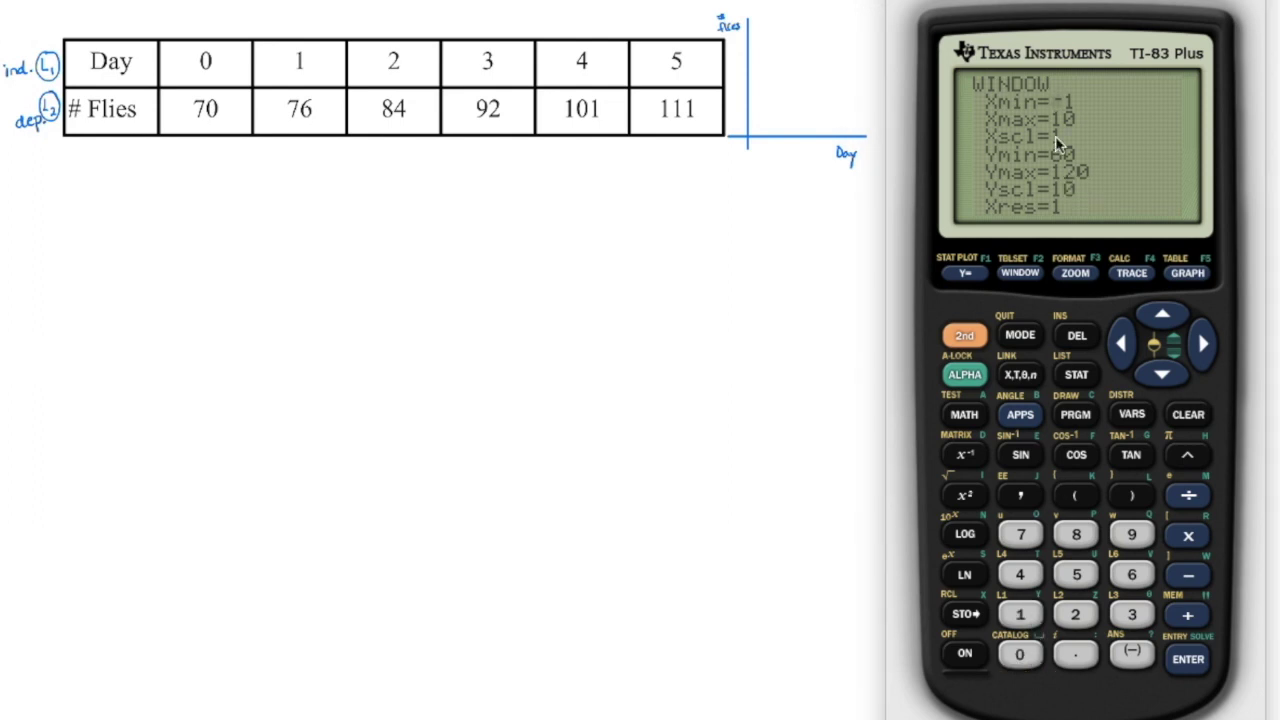
Enter the day values 0, 1, 2, 3, 4 and 5 in list L1 of the statistics list editor.
click(1077, 377)
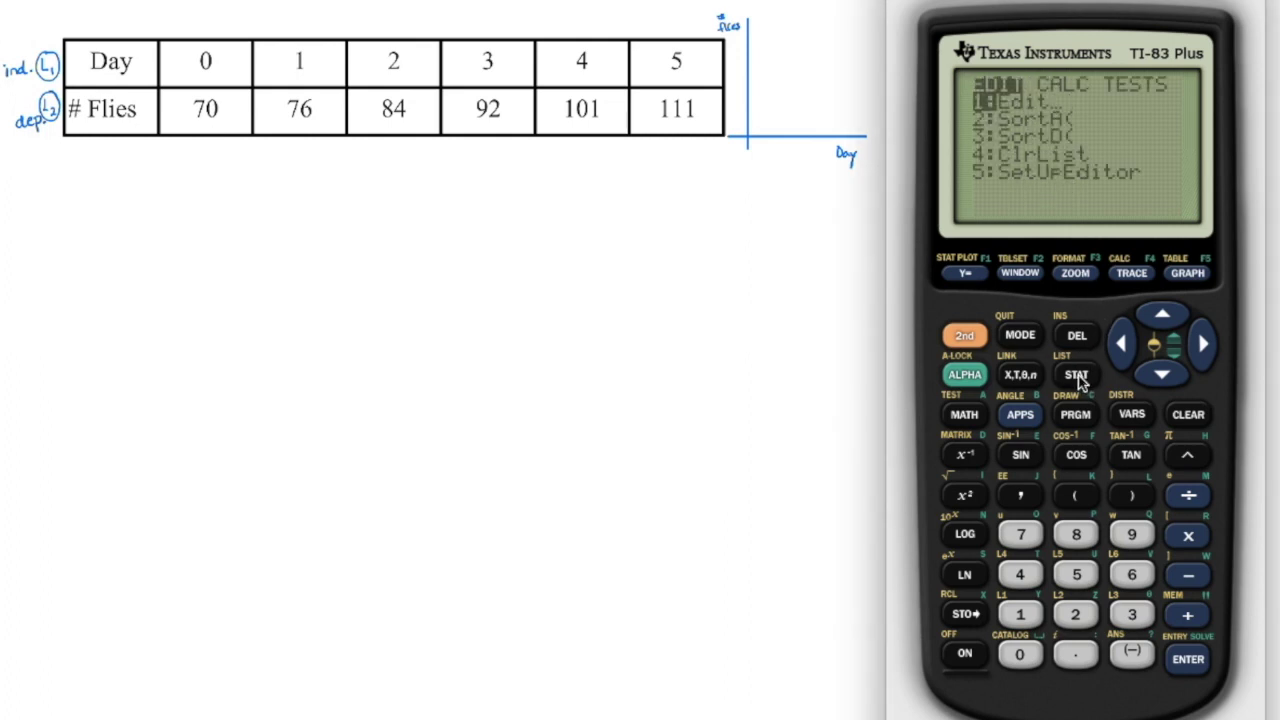
click(1188, 660)
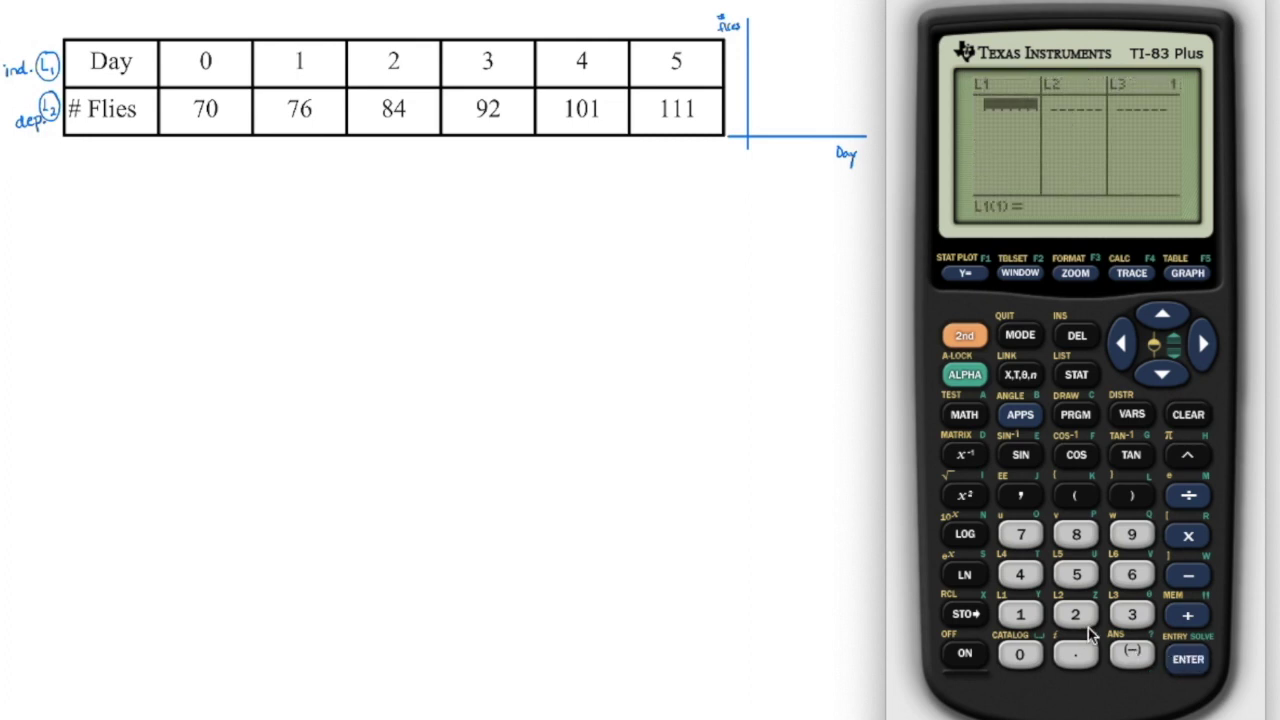
text(0)
key(Return)
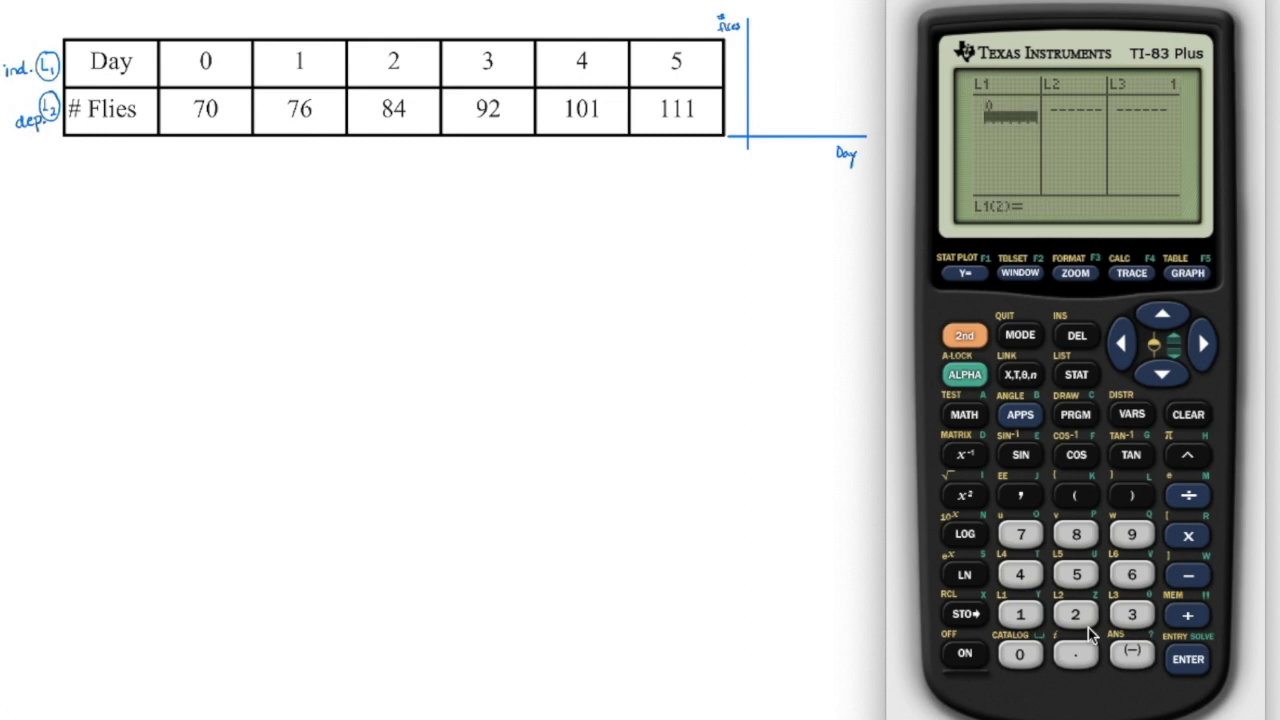
text(1)
key(Return)
text(2)
key(Return)
text(3)
key(Return)
text(4)
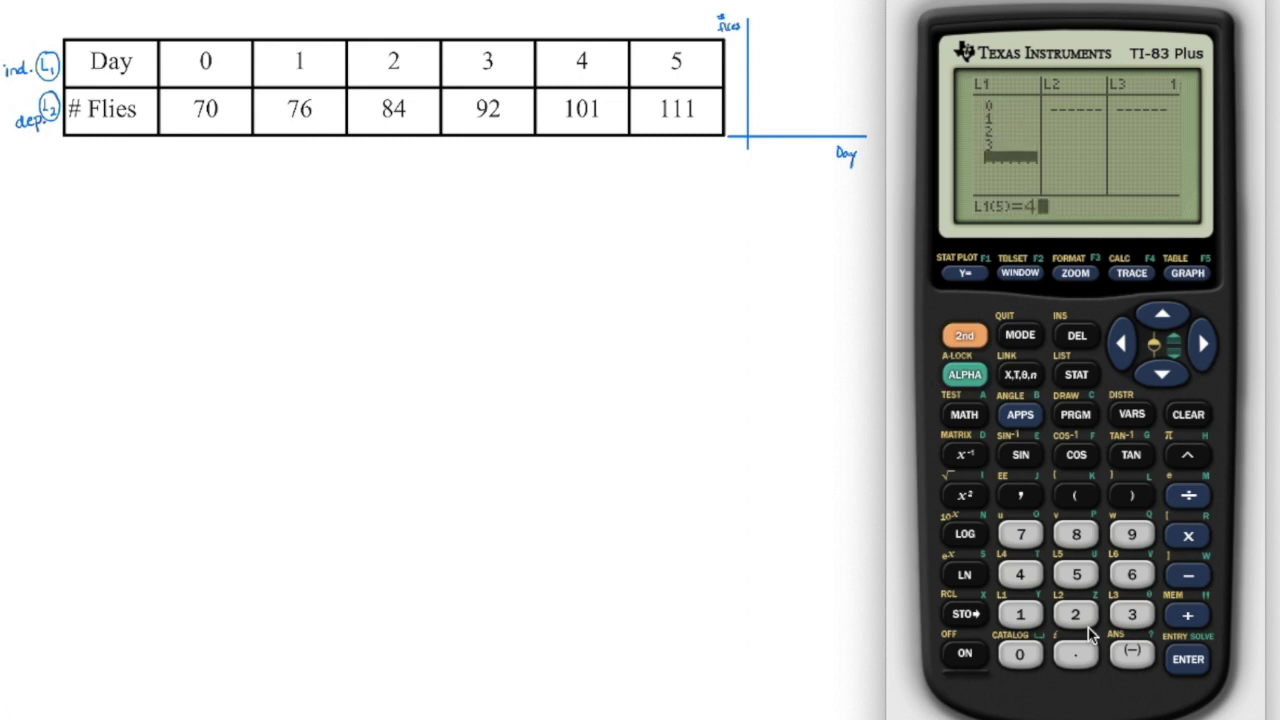
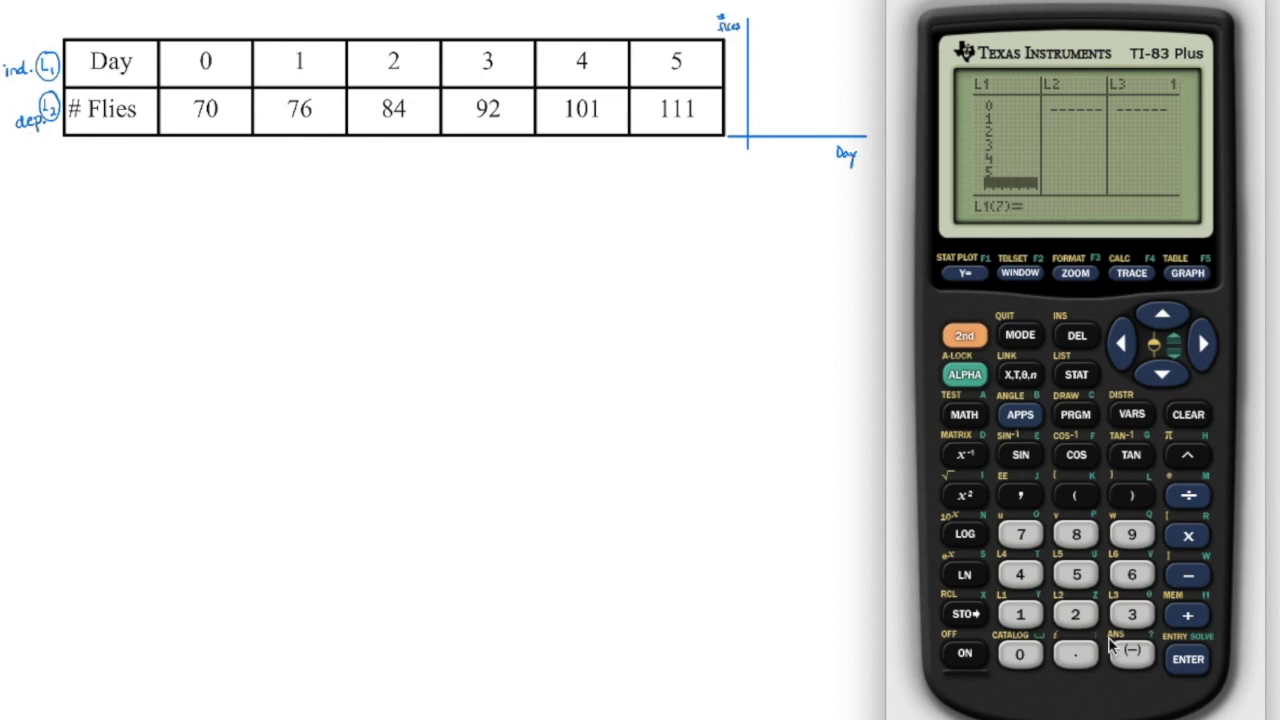
Enter the fly counts 70, 76, 84, 92, 101 and 111 in list L2 and graph the scatter plot.
click(1207, 349)
click(1207, 349)
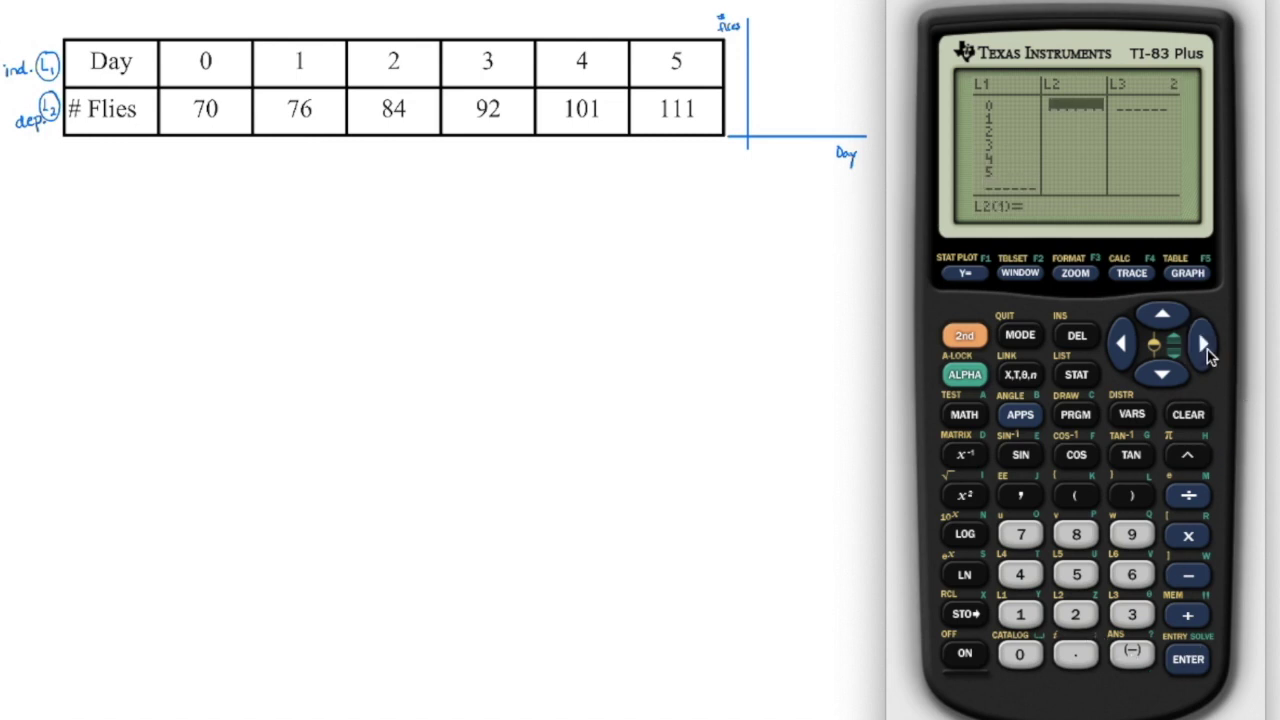
text(70)
key(Return)
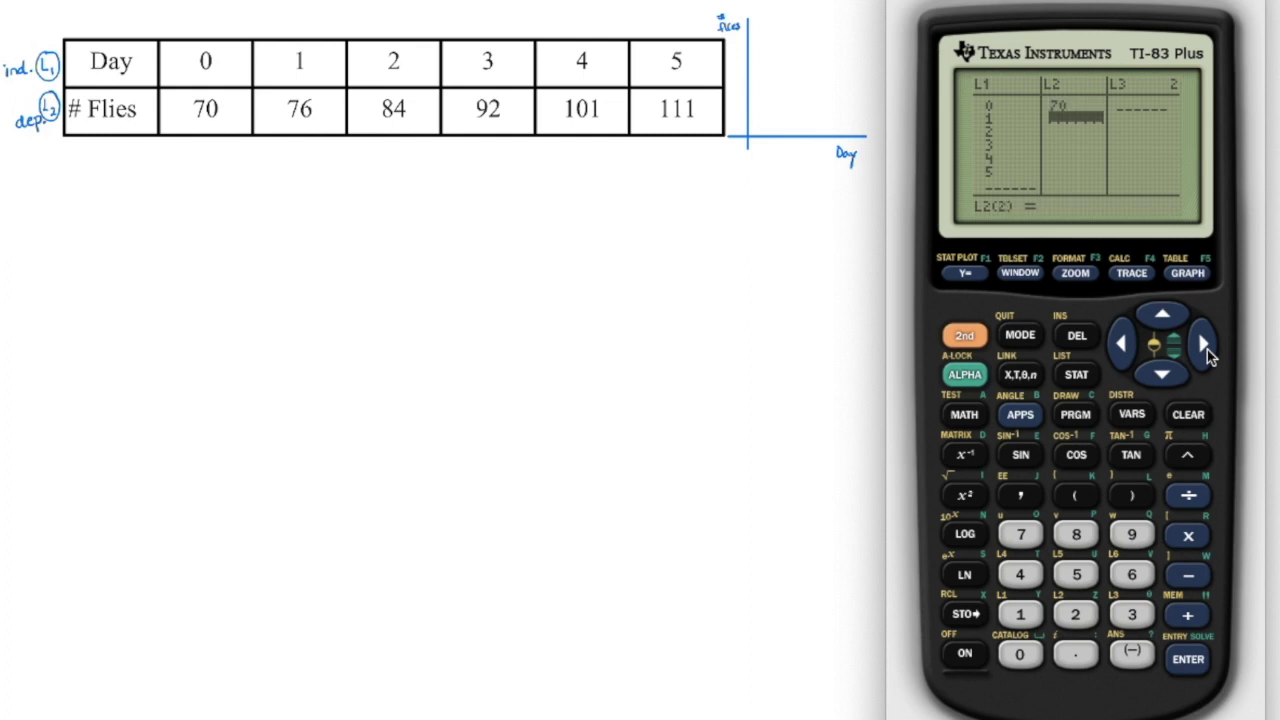
text(76)
key(Return)
text(84)
key(Return)
text(92)
key(Return)
text(101)
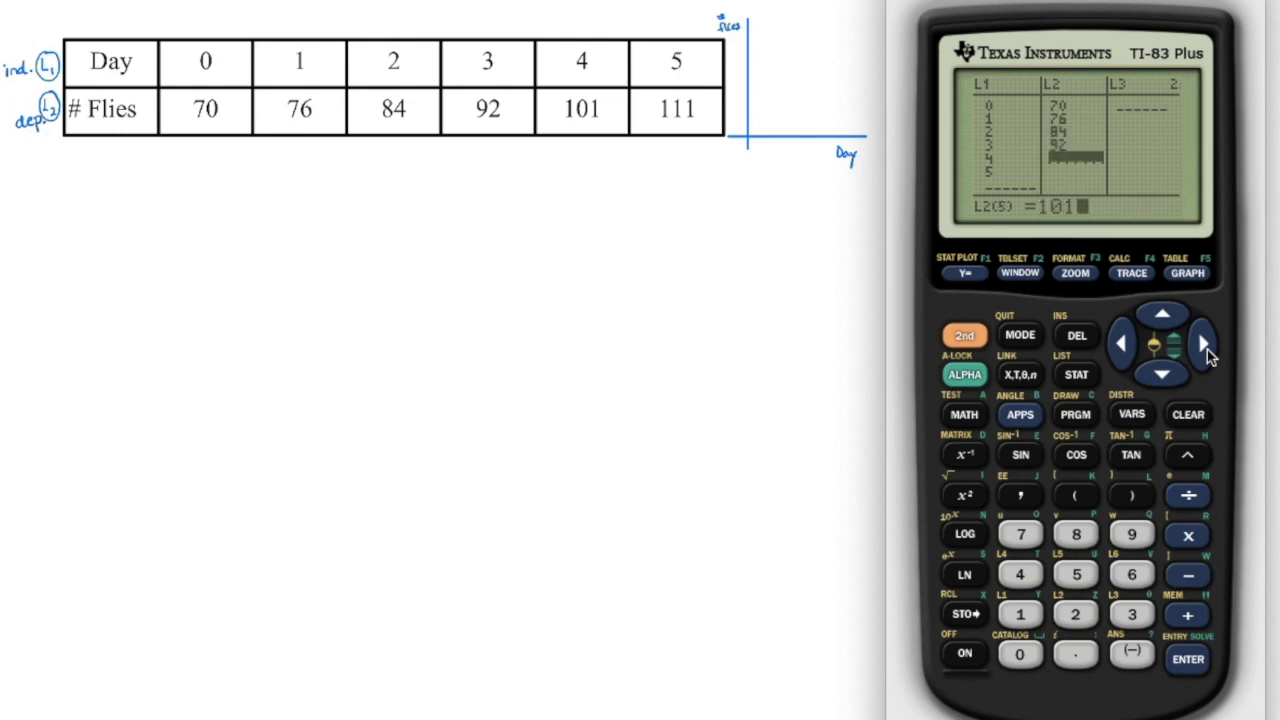
key(Return)
text(111)
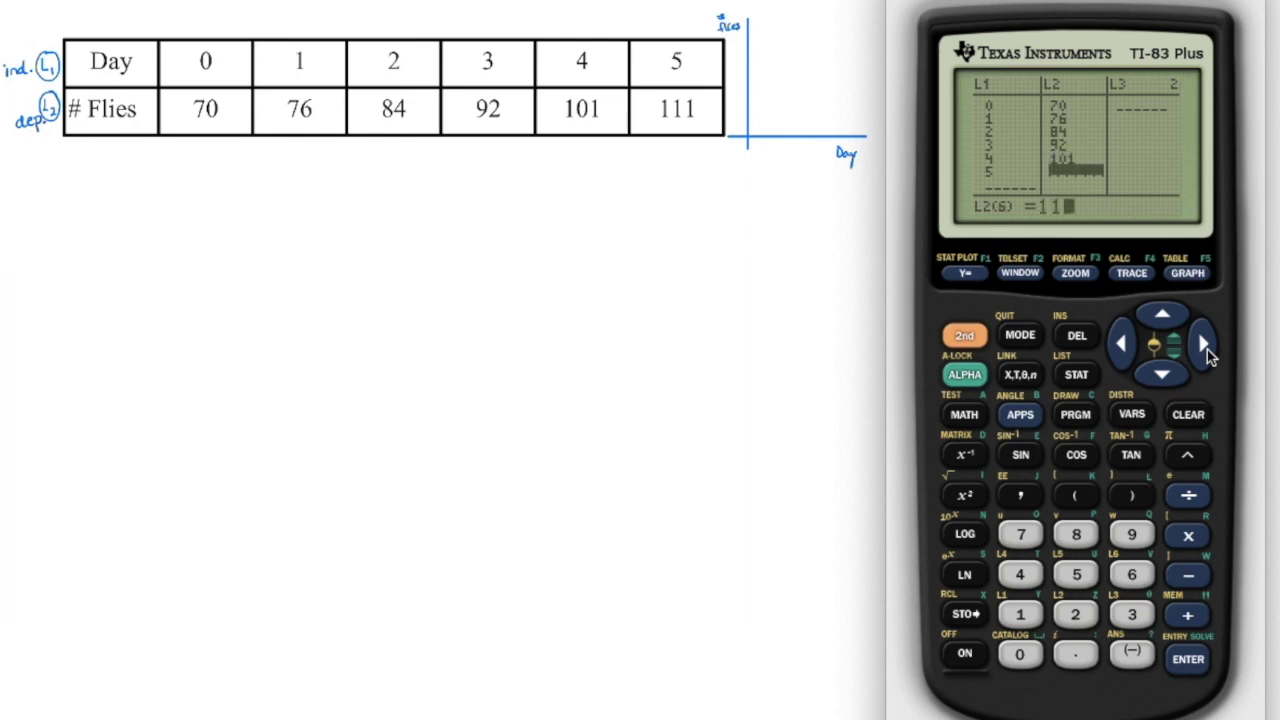
key(Return)
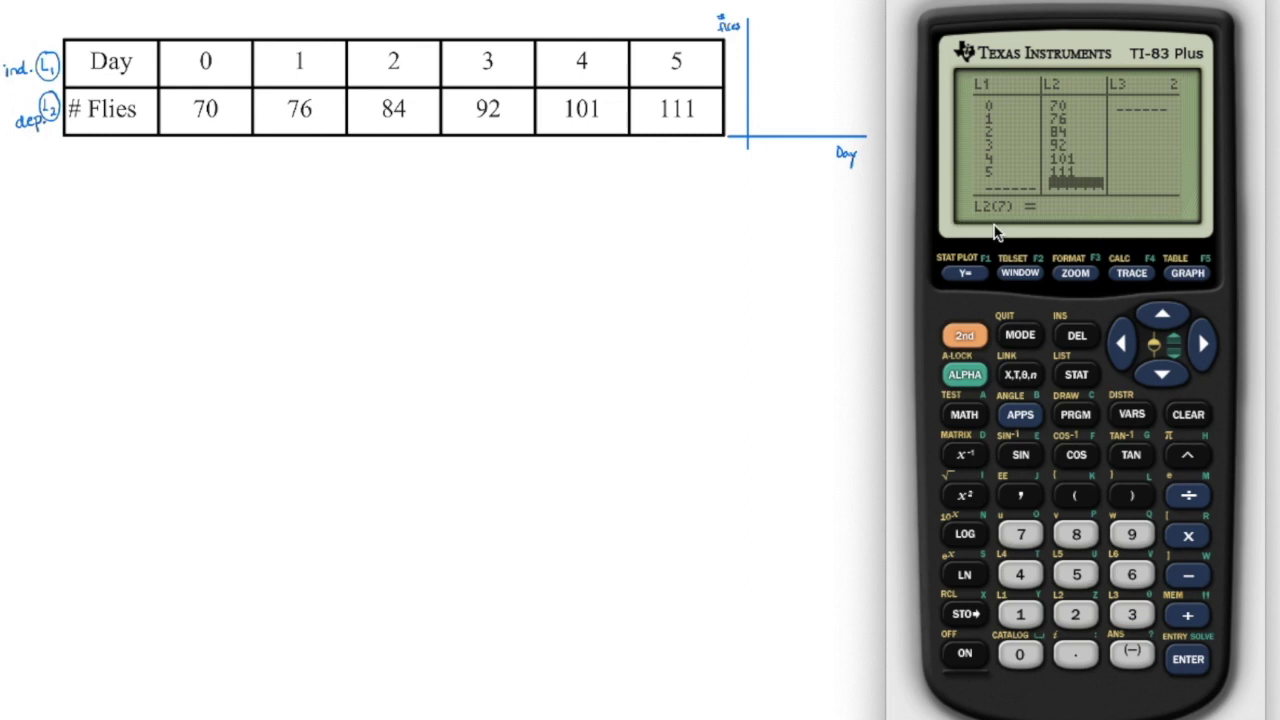
click(1186, 273)
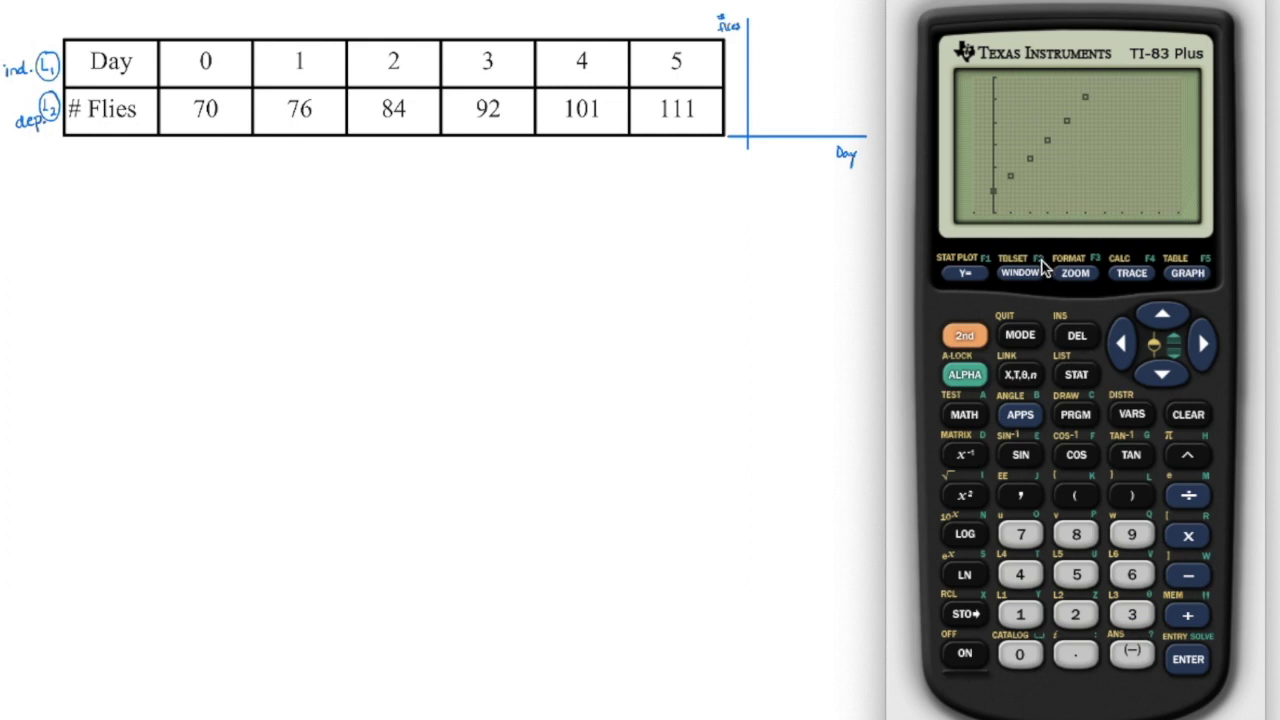
Choose the exponential regression command ExpReg for the home screen.
click(1076, 375)
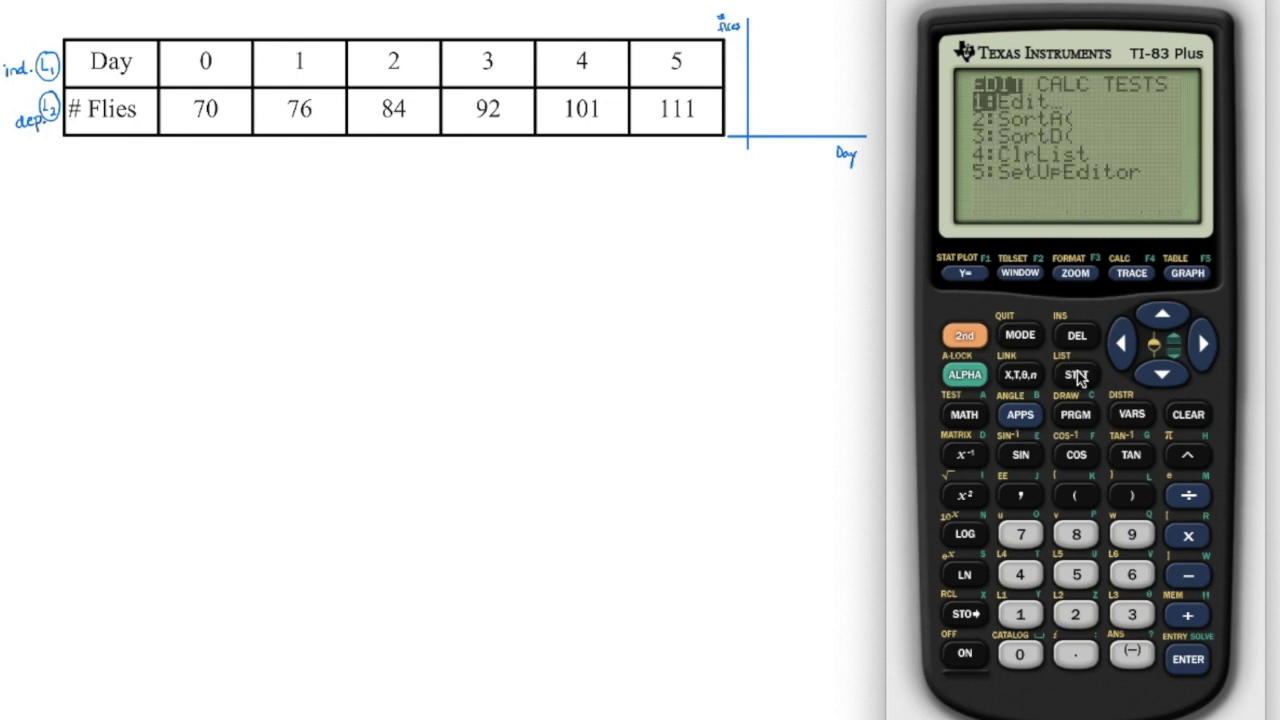
click(1203, 343)
click(1170, 374)
click(1172, 375)
click(1174, 376)
click(1174, 377)
click(1174, 377)
click(1174, 377)
click(1174, 377)
click(1174, 377)
click(1174, 377)
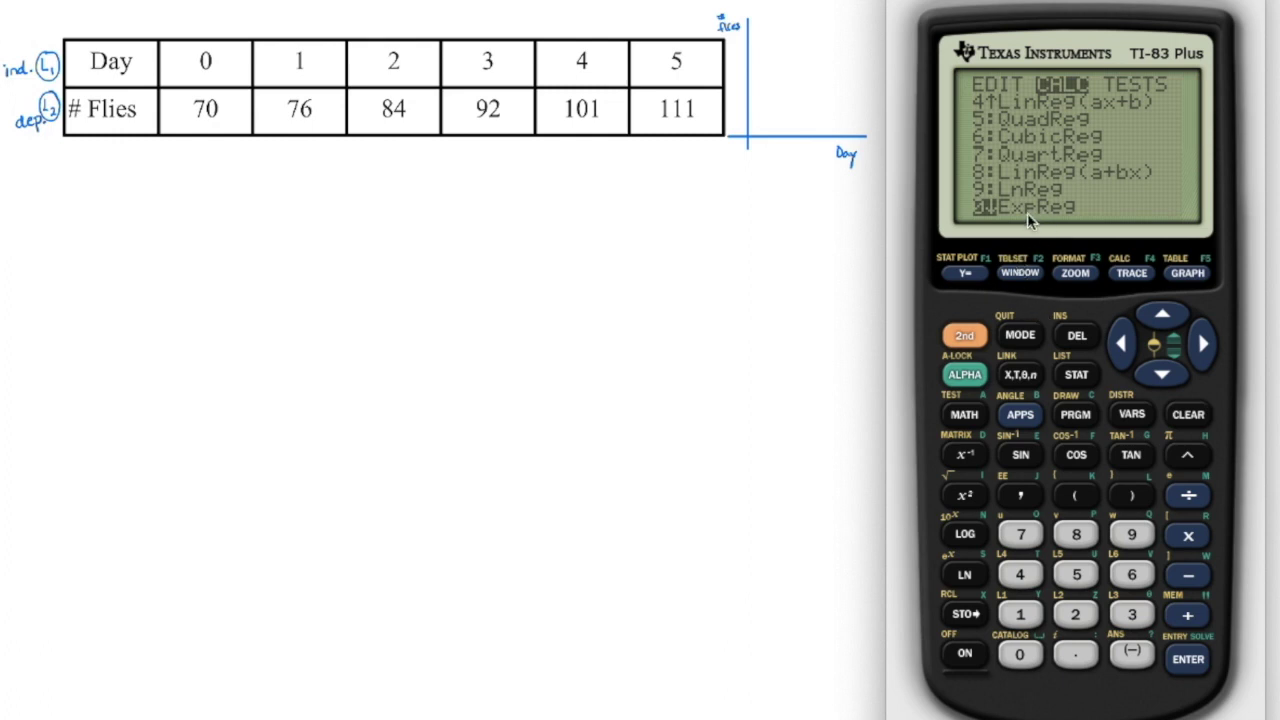
click(1188, 662)
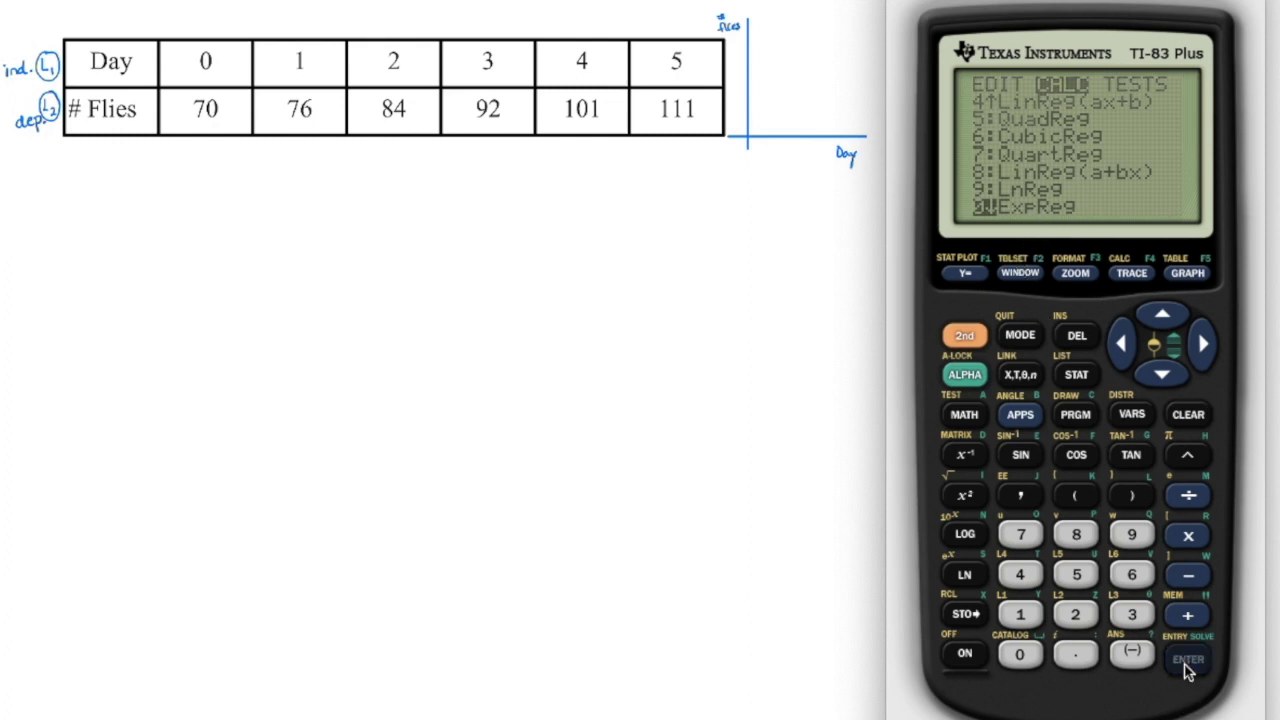
Run ExpReg on lists L1 and L2, storing the regression equation in Y1.
click(962, 337)
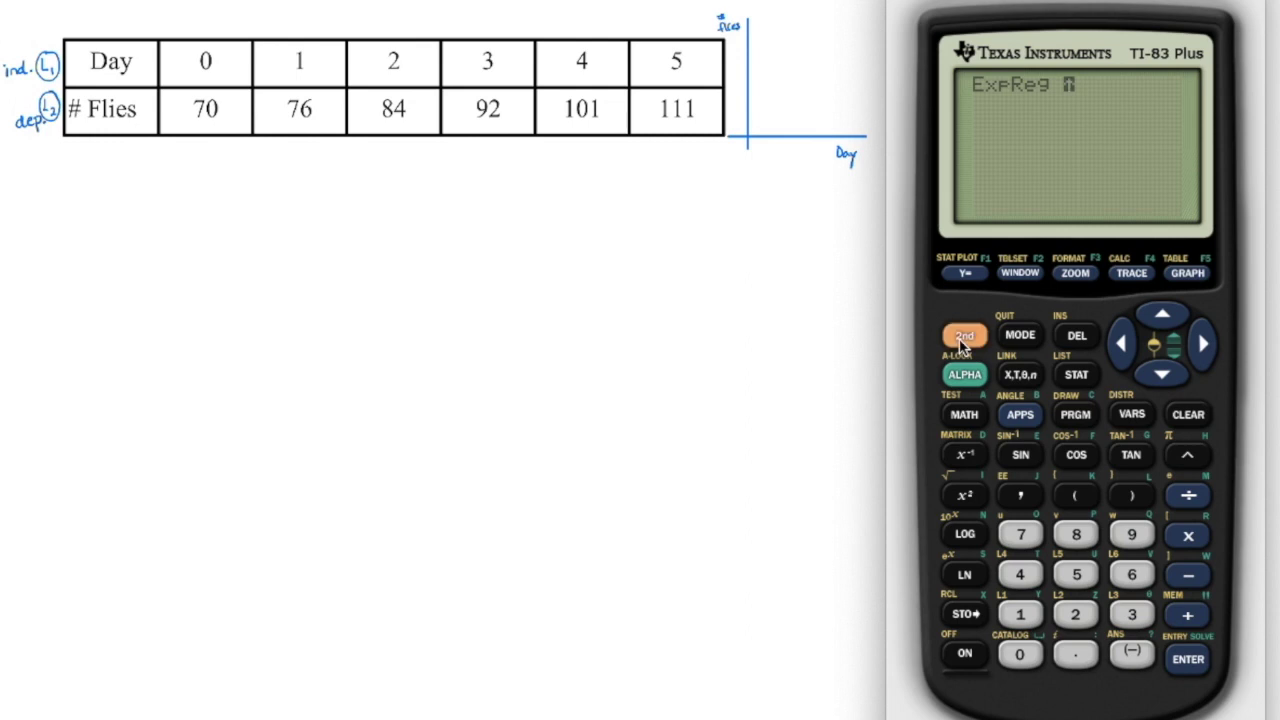
click(1017, 620)
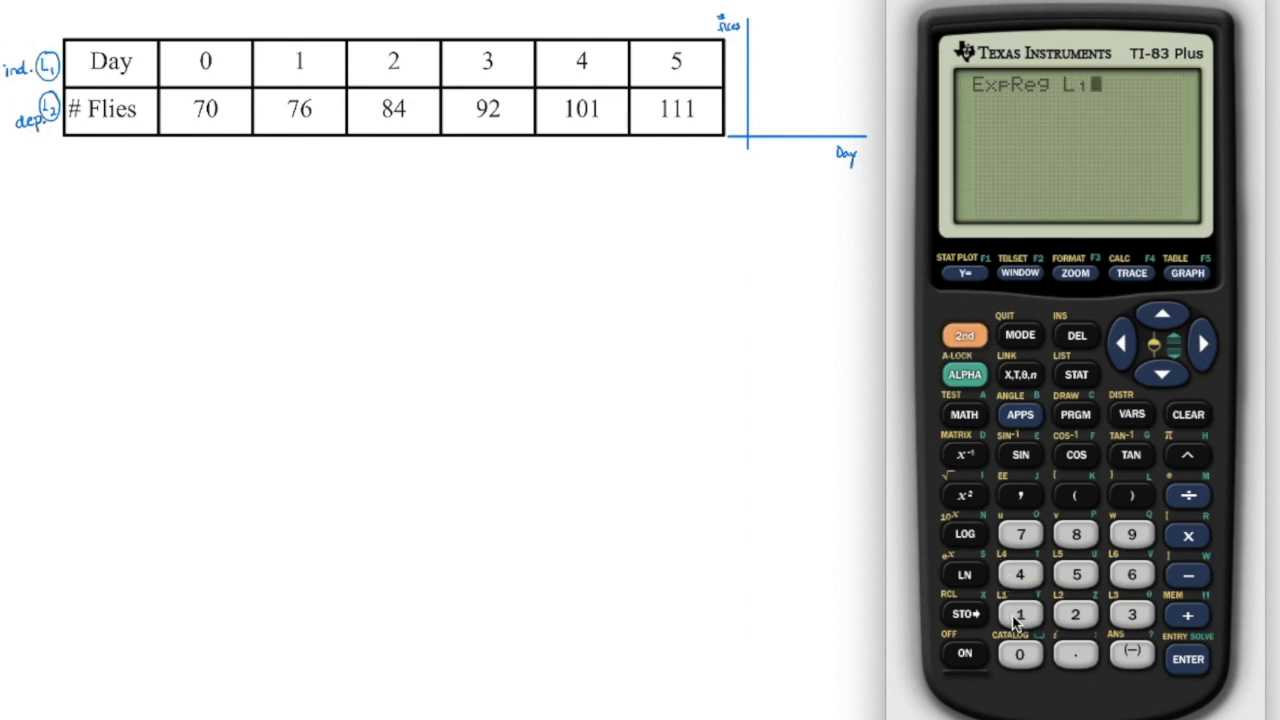
click(1022, 497)
click(963, 336)
click(1072, 622)
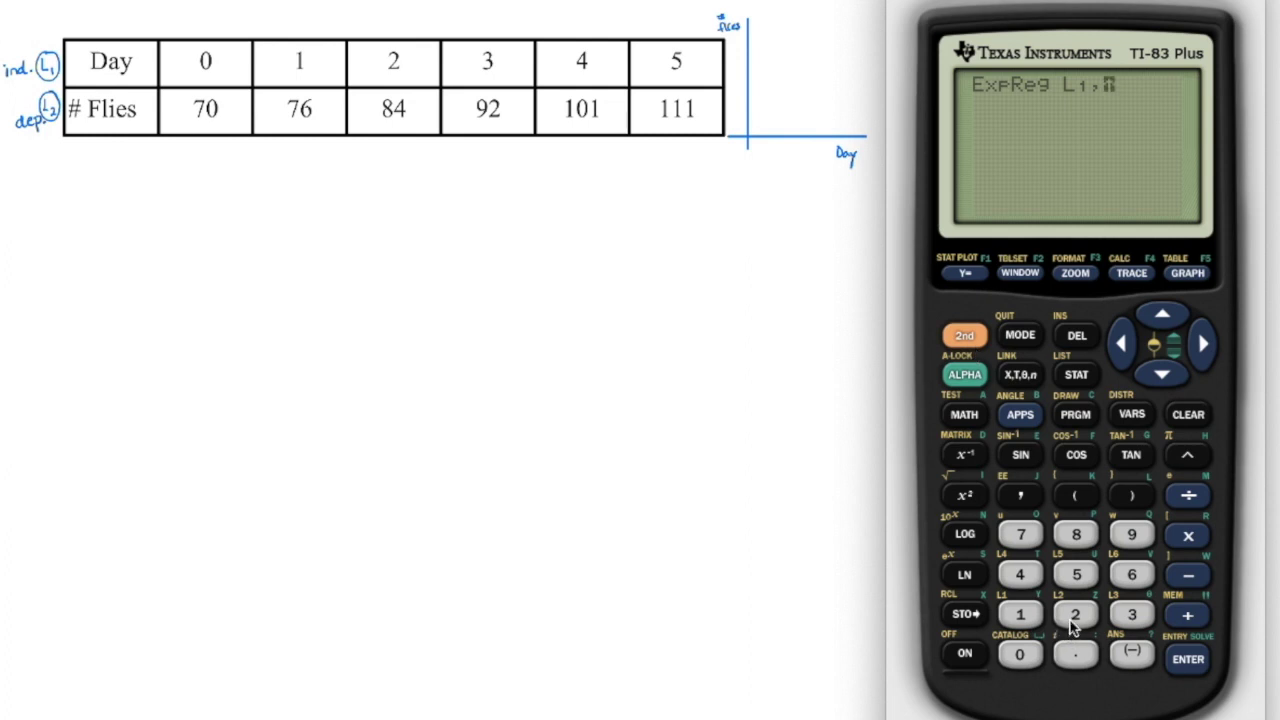
click(1027, 502)
click(1133, 416)
click(1205, 344)
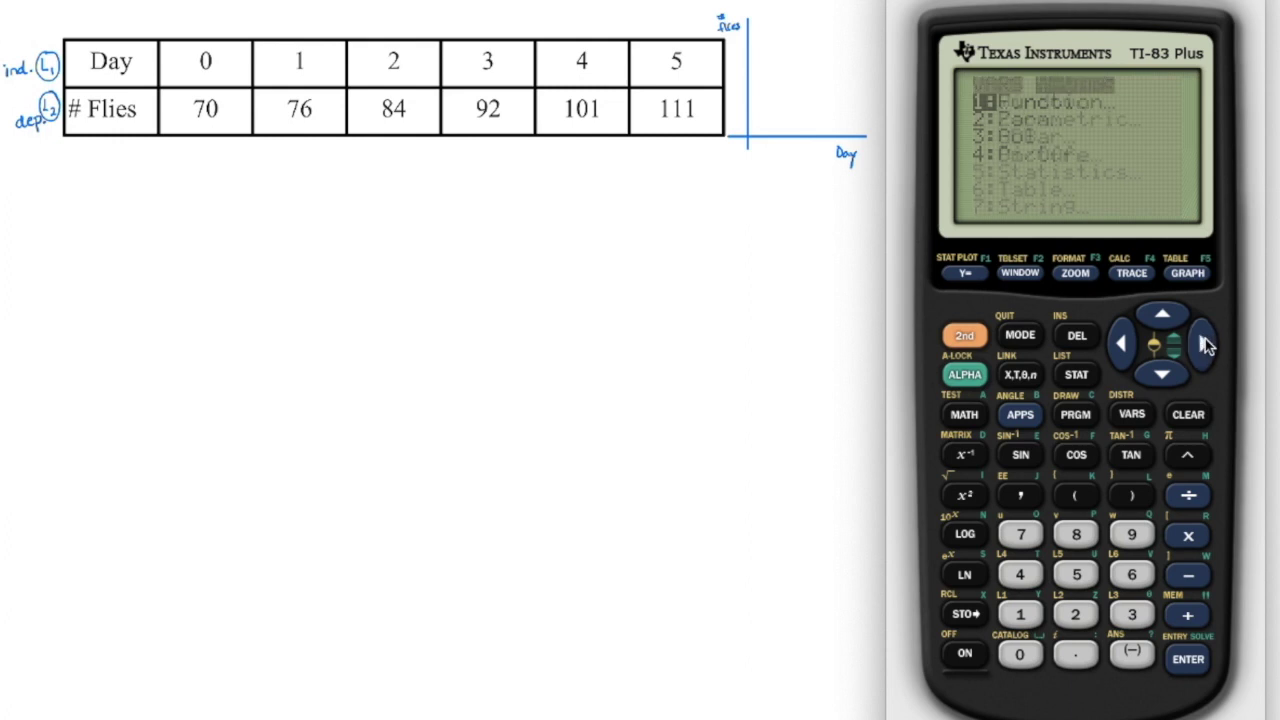
click(1188, 658)
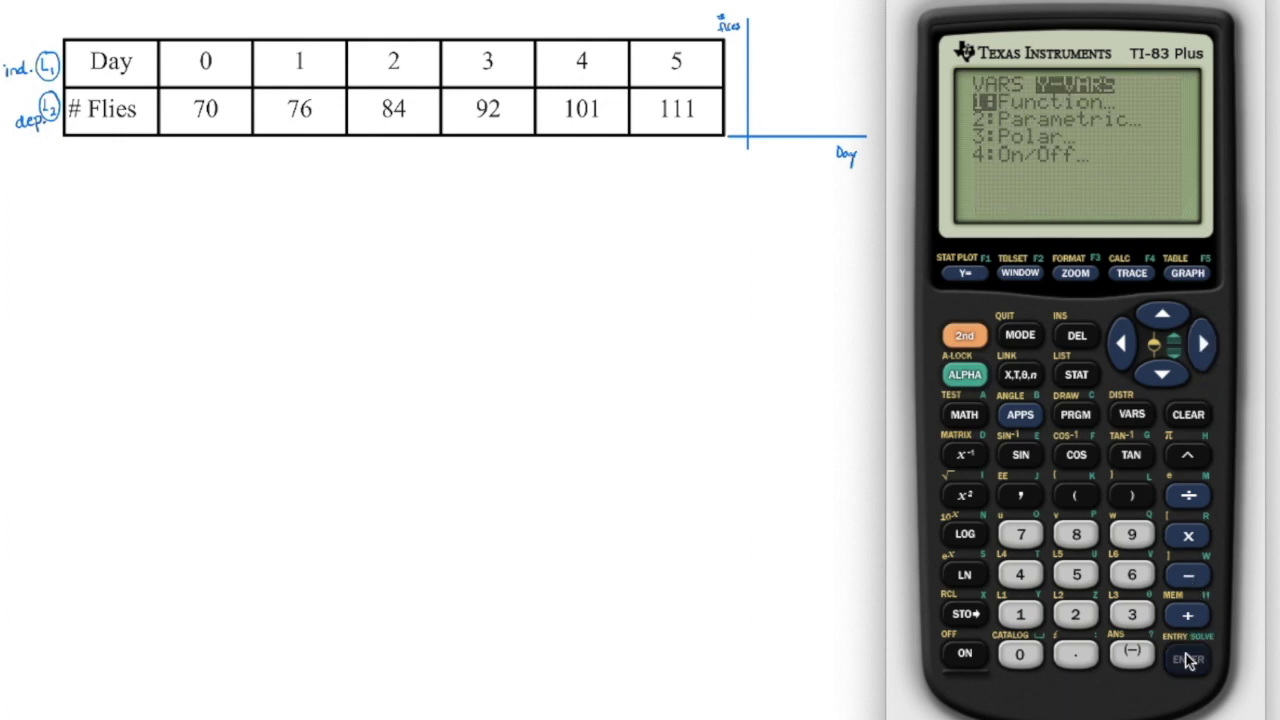
click(1188, 658)
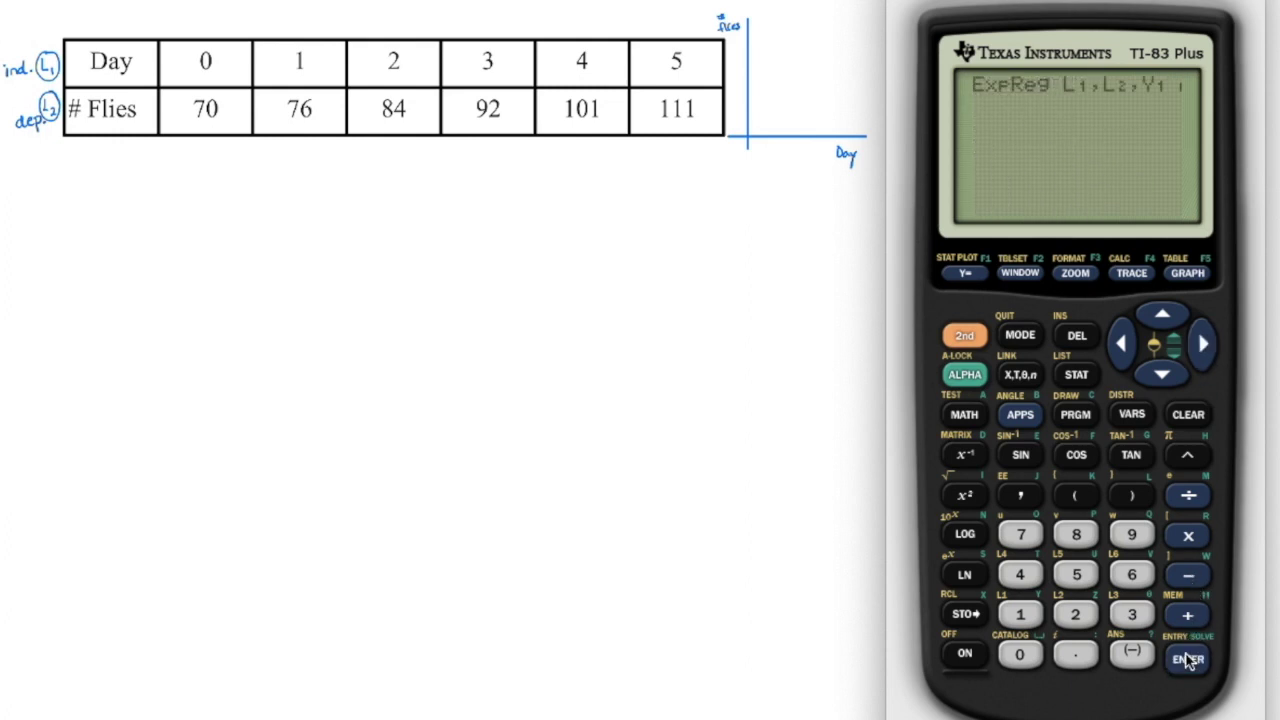
click(1188, 658)
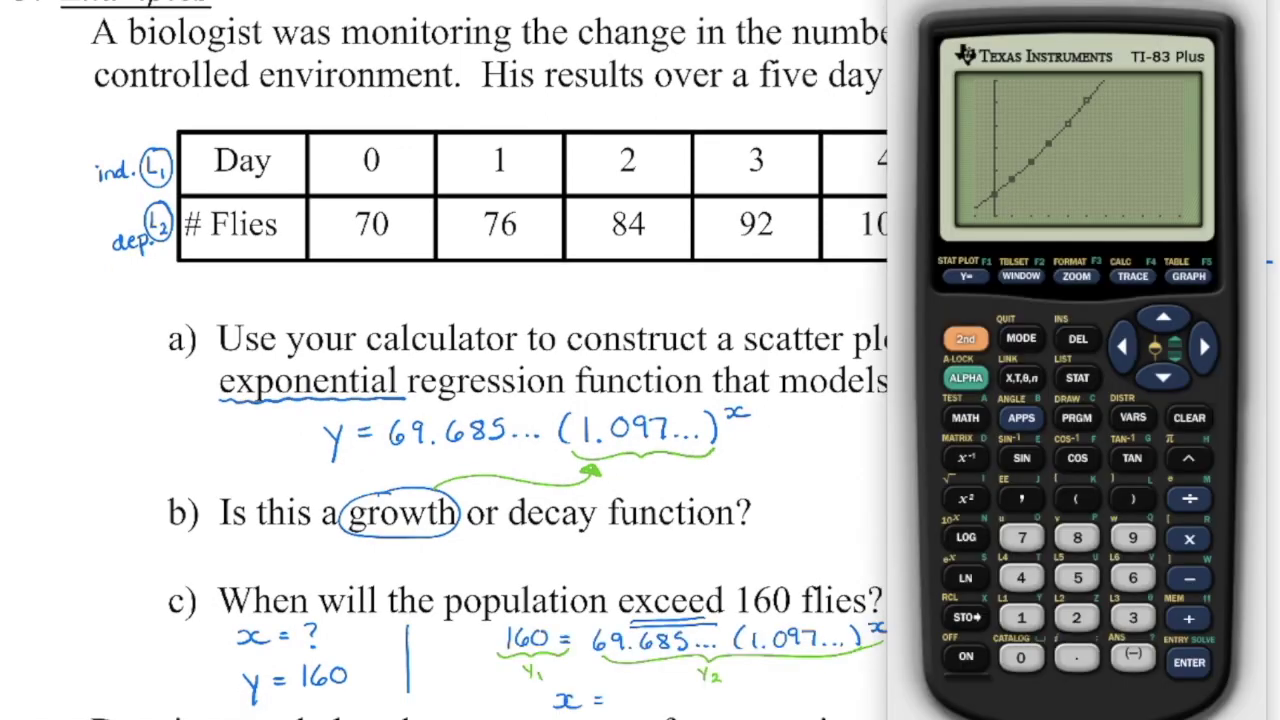
Enter 160 as the function Y2, below the regression equation.
click(964, 277)
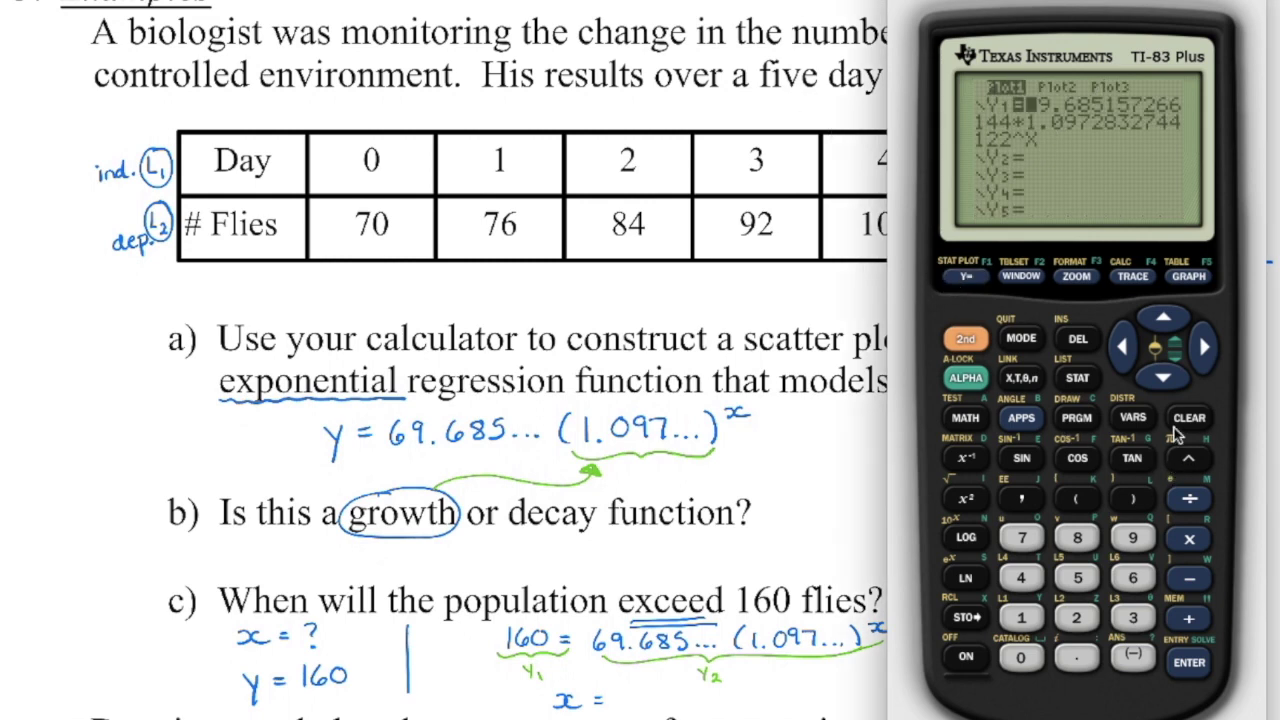
click(1167, 384)
click(1167, 384)
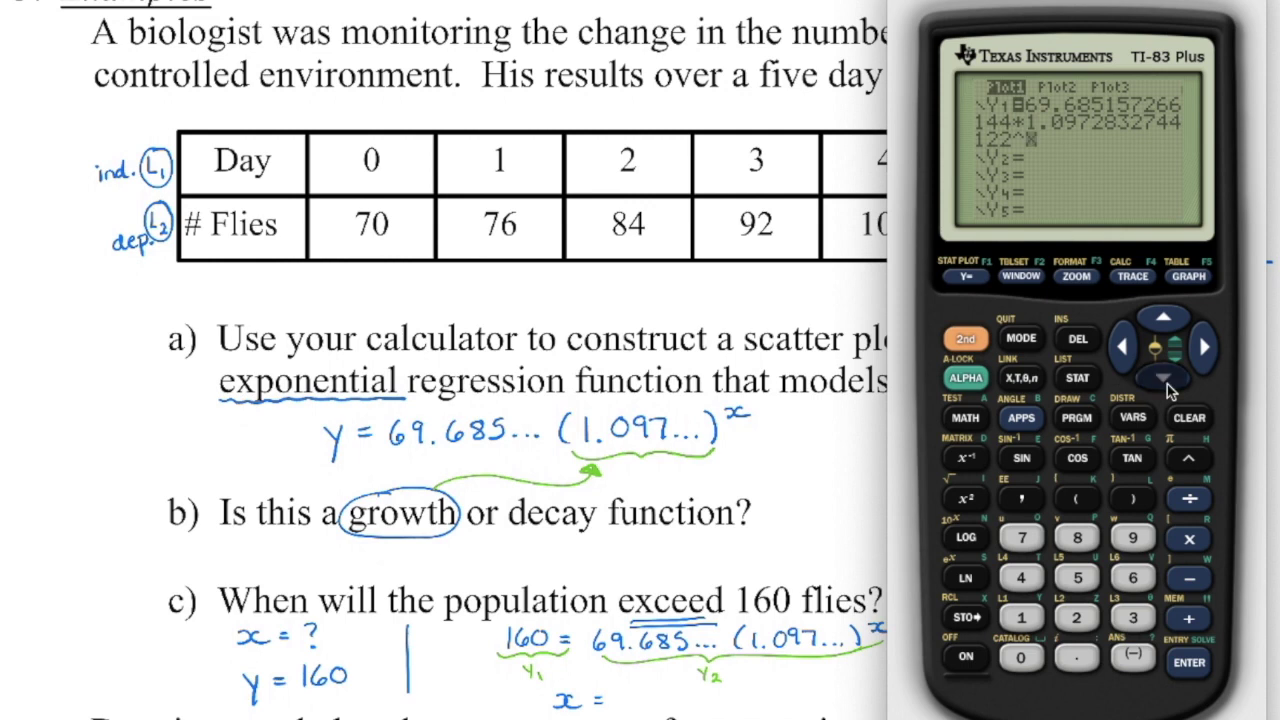
click(1167, 384)
click(1022, 620)
click(1133, 578)
click(1025, 660)
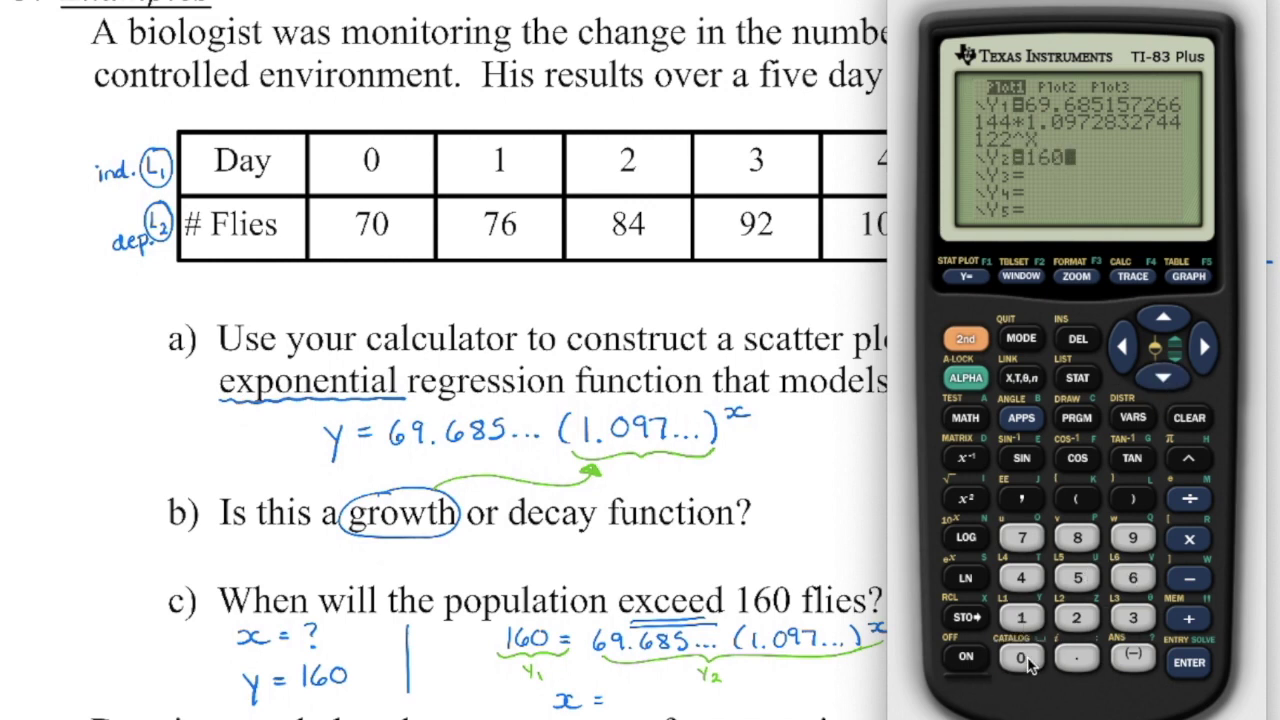
Set the graph window's Ymax to 180 and graph both functions with the scatter plot.
click(1031, 279)
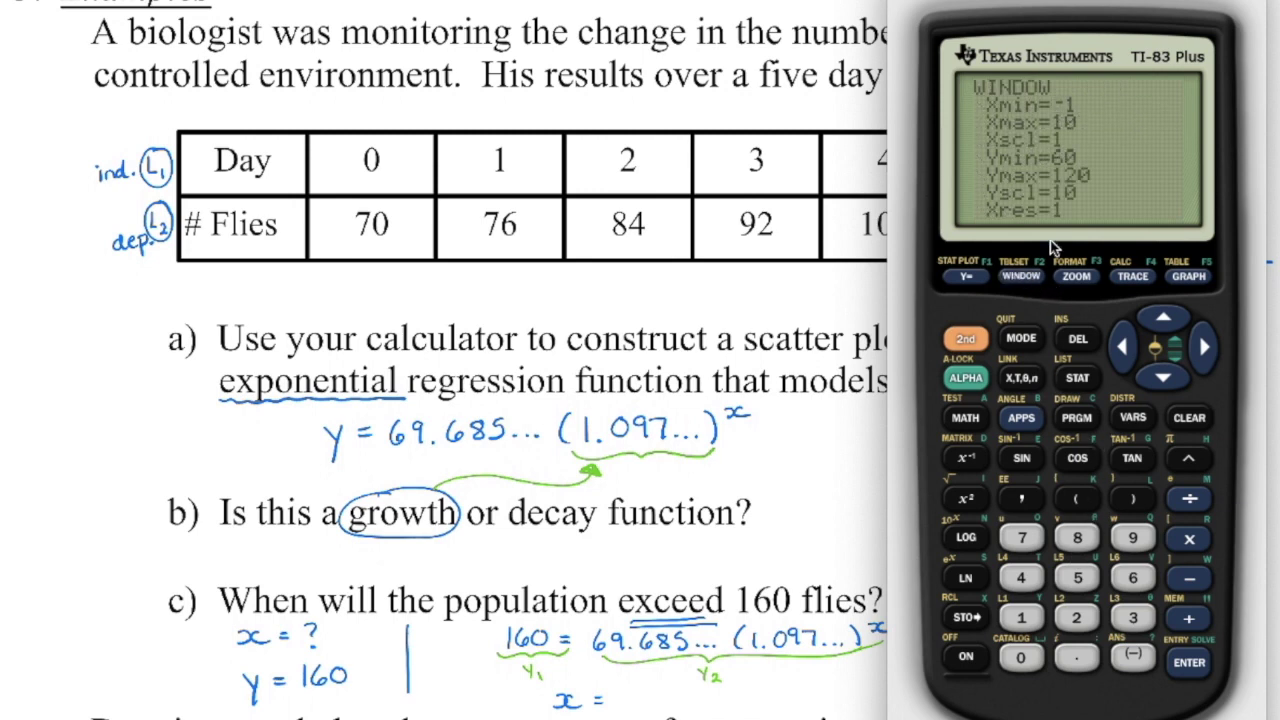
click(1162, 377)
click(1162, 377)
click(1162, 380)
click(1162, 380)
click(1024, 625)
click(1076, 544)
click(1029, 659)
click(1203, 278)
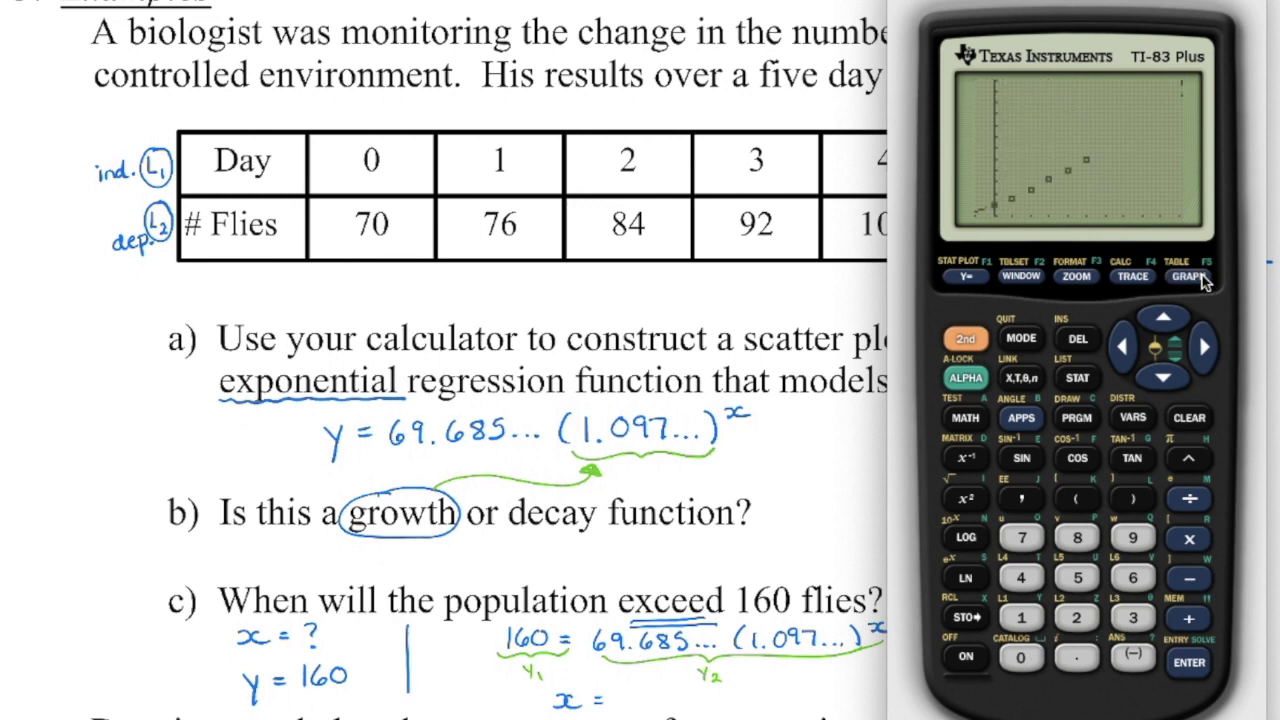
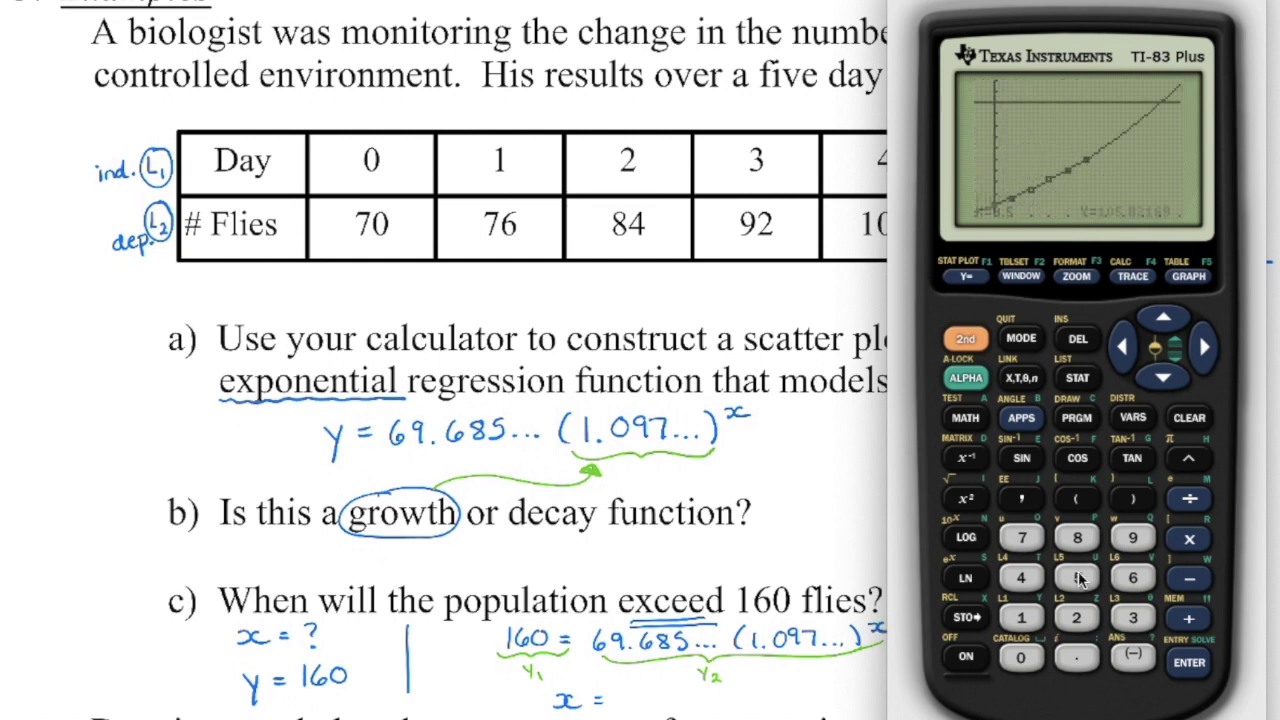
Calculate the intersection of curve Y1 and line Y2, using a guess near x = 8.6.
click(1205, 345)
click(1205, 345)
click(1205, 345)
click(1205, 345)
click(1205, 345)
click(1205, 345)
click(1205, 345)
click(1205, 345)
click(1205, 345)
click(1205, 345)
click(1205, 345)
click(1205, 345)
click(1205, 345)
click(1205, 345)
click(1205, 345)
click(1205, 345)
click(1205, 345)
click(1205, 345)
click(1205, 345)
click(1205, 345)
click(1205, 345)
click(1205, 345)
click(1205, 345)
click(1205, 345)
click(1205, 345)
click(1205, 345)
click(1205, 345)
click(1205, 345)
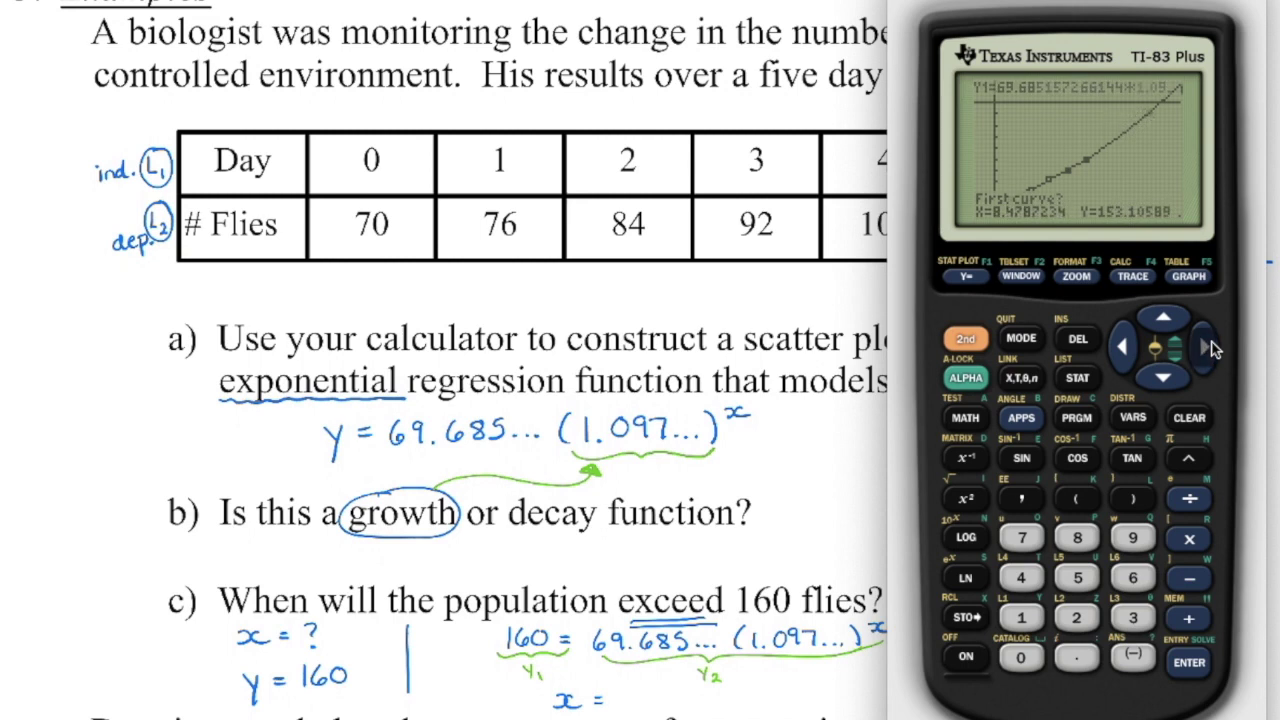
click(1205, 345)
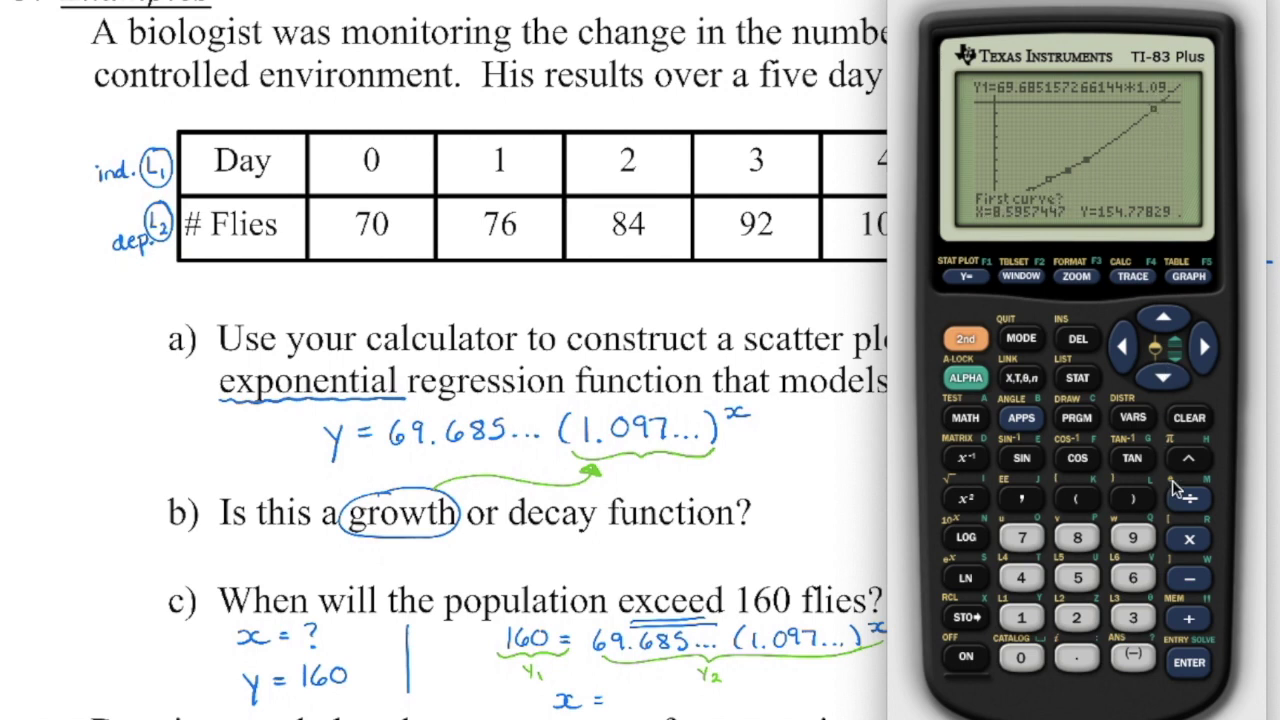
click(1187, 662)
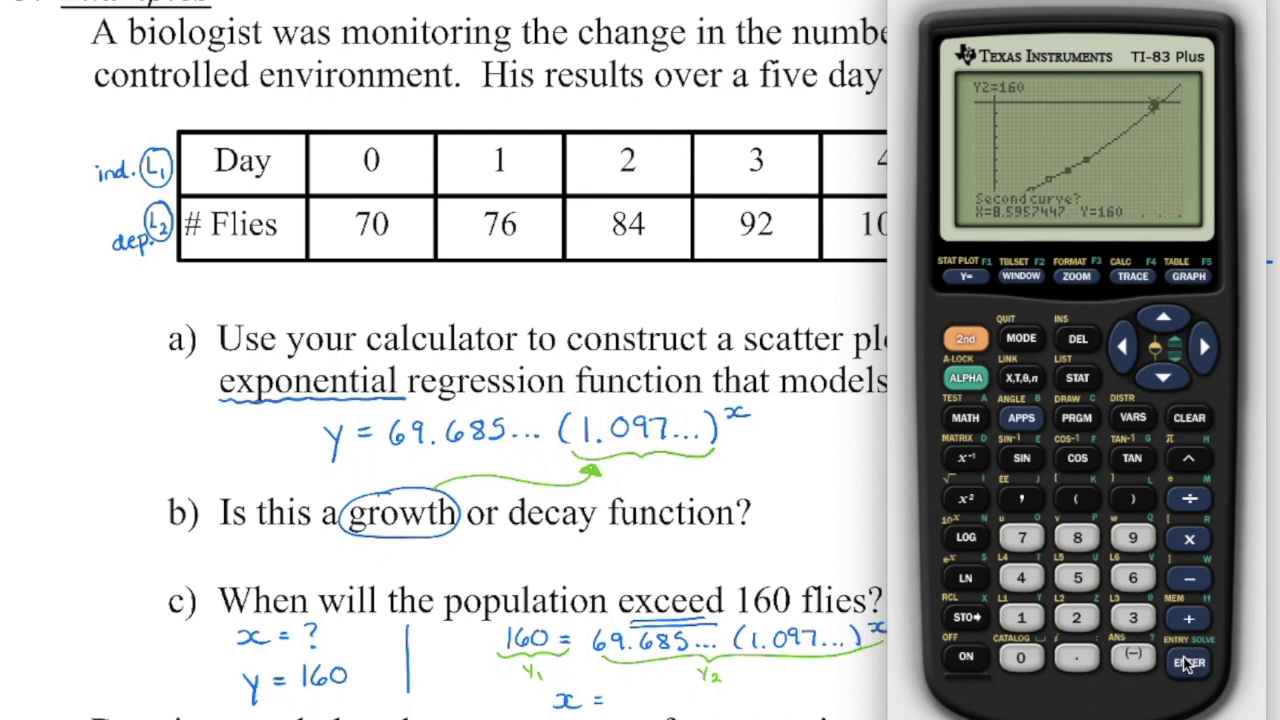
click(1187, 663)
click(1187, 664)
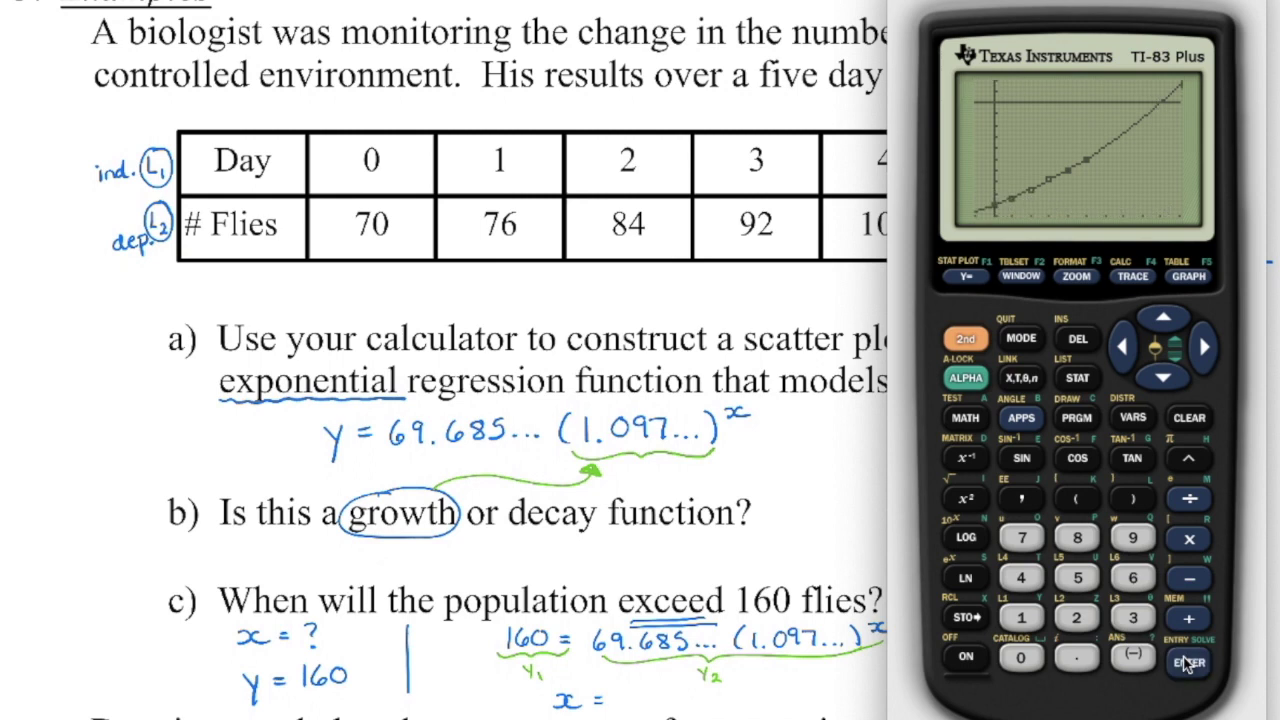